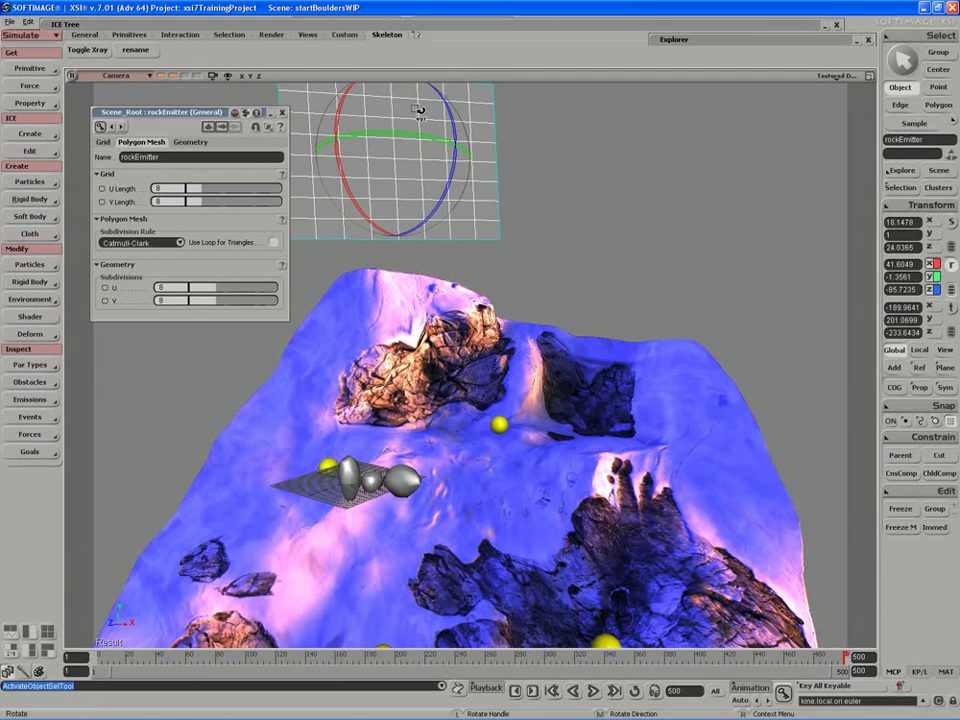
Rotate the rockEmitter grid to about -4, 41, -181 degrees so that it lies nearly level above the terrain
left_click_drag(420, 112, 355, 211)
key("s")
right_click_drag(355, 211, 450, 226)
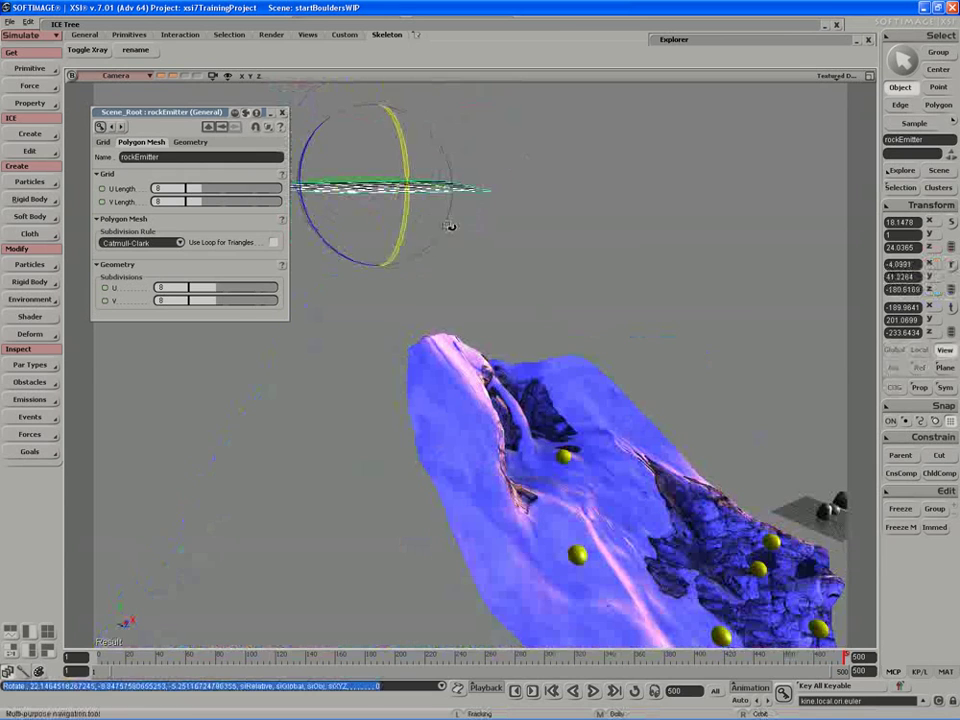
Move the rockEmitter grid over the slope's upper end and narrow its X scale to about 11.56
key("space")
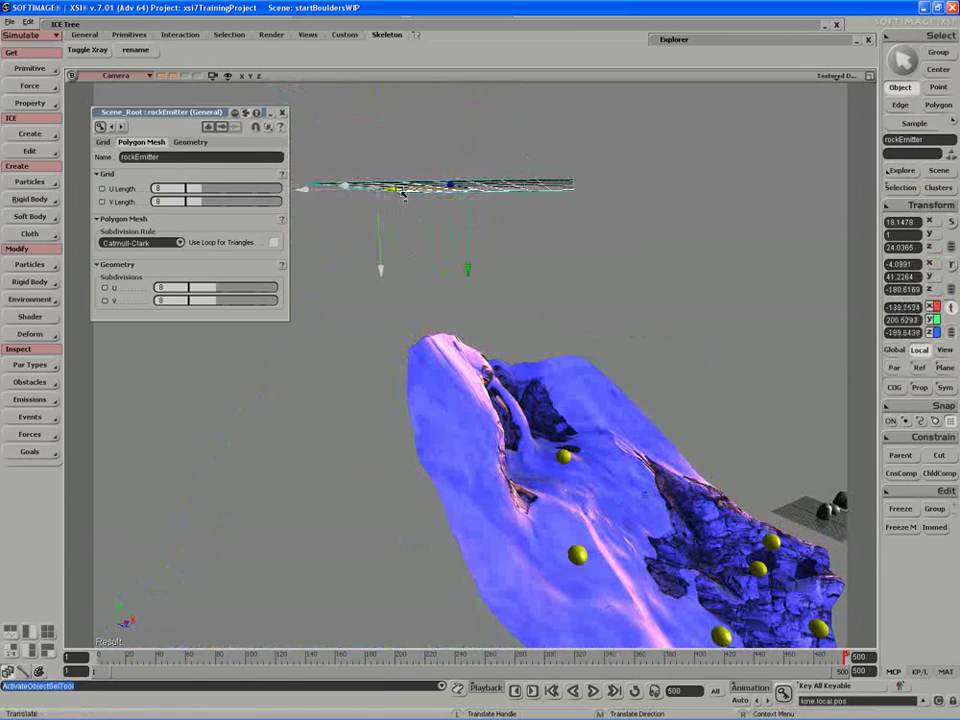
key("x")
left_click_drag(422, 194, 460, 193)
key("s")
right_click_drag(460, 193, 416, 203)
Play the simulation to watch the particles fall onto the terrain, then stop and return to the first frame
key("Up")
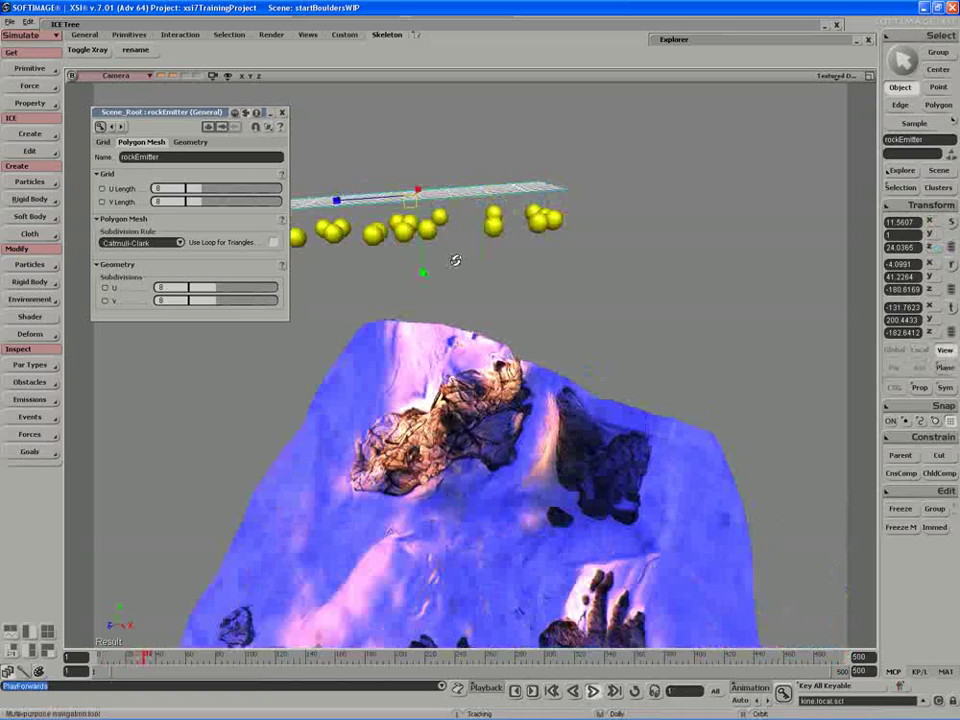
right_click_drag(455, 260, 484, 300)
key("s")
key("s")
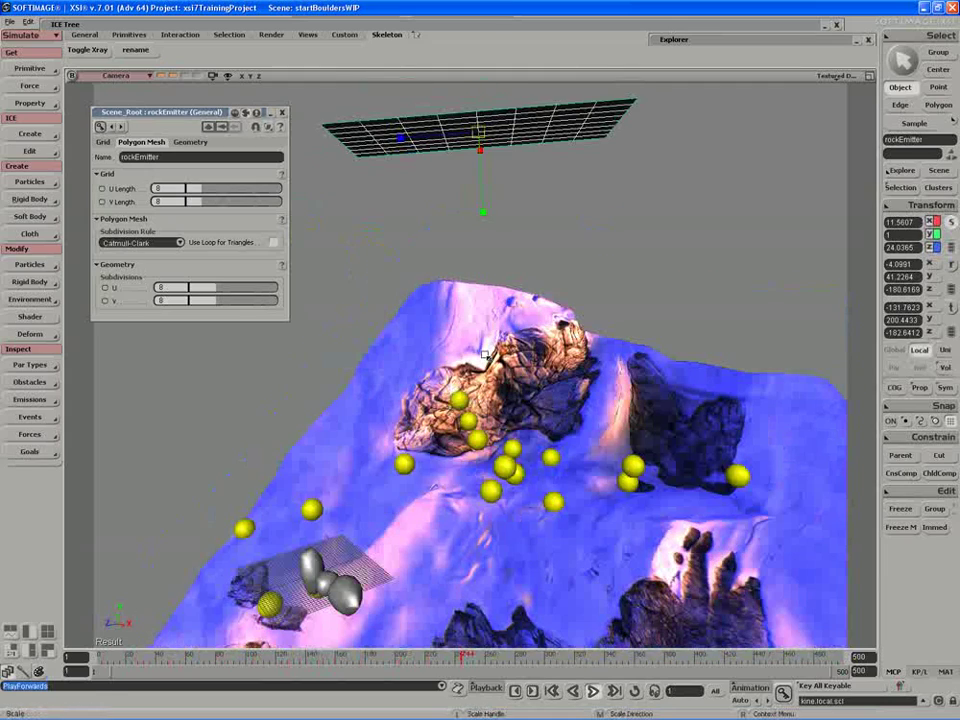
left_click(597, 696)
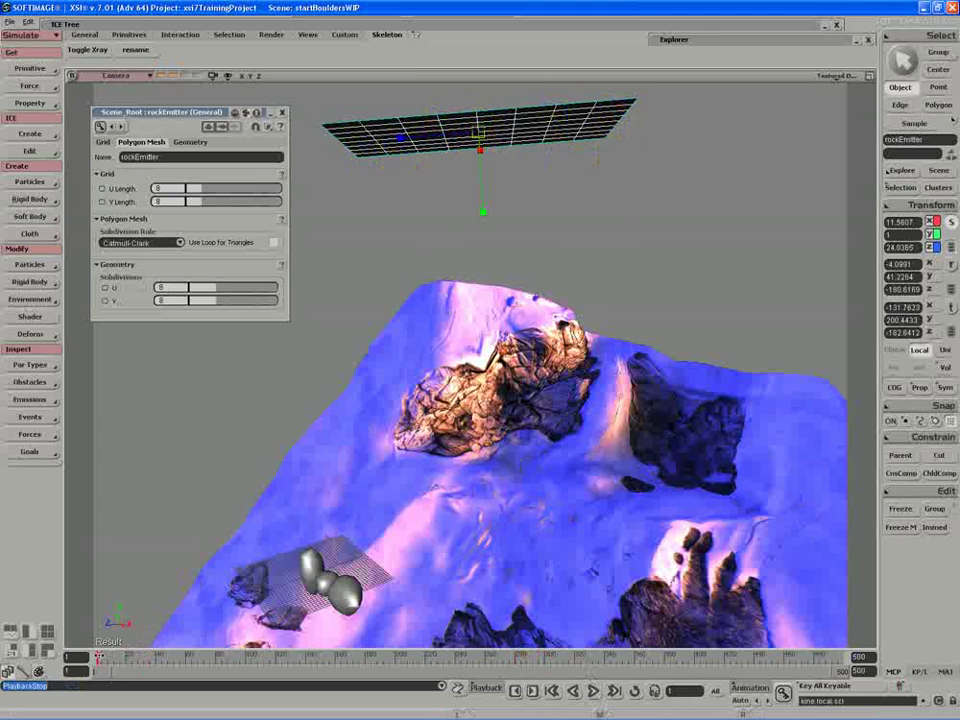
Go to frame 2, open the Emit from Surface node's properties in the ICE Tree and set Rate to 35
key("Right")
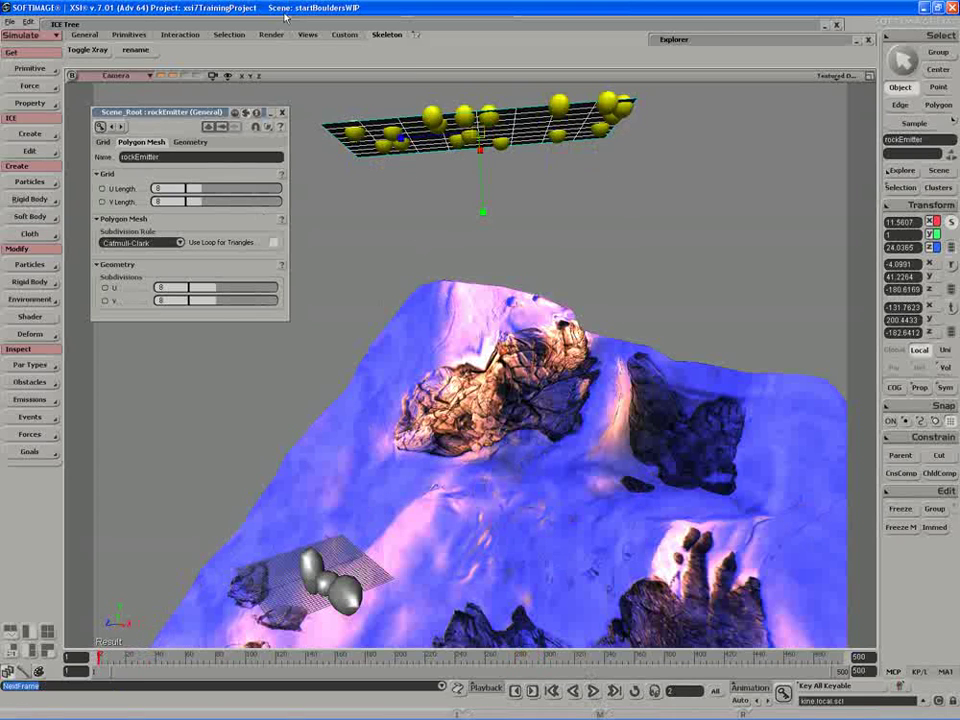
double_click(286, 24)
left_click_drag(286, 24, 280, 367)
left_click_drag(594, 422, 562, 634)
double_click(558, 429)
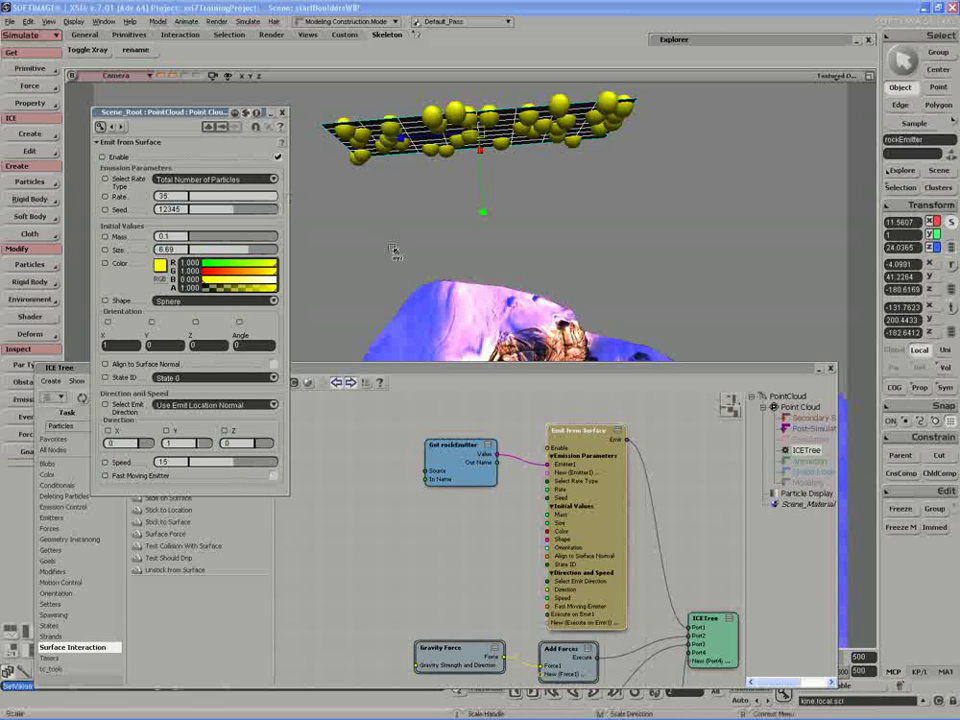
Play the simulation, reduce the emission Rate to 20 and collapse the ICE Tree window
key("Up")
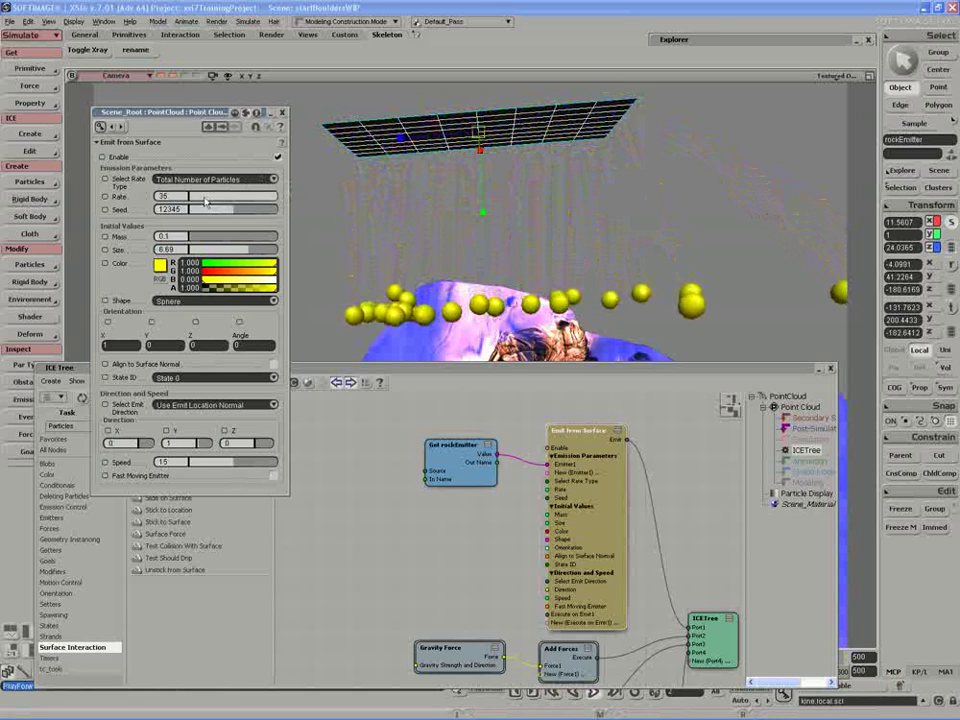
left_click_drag(205, 202, 262, 200)
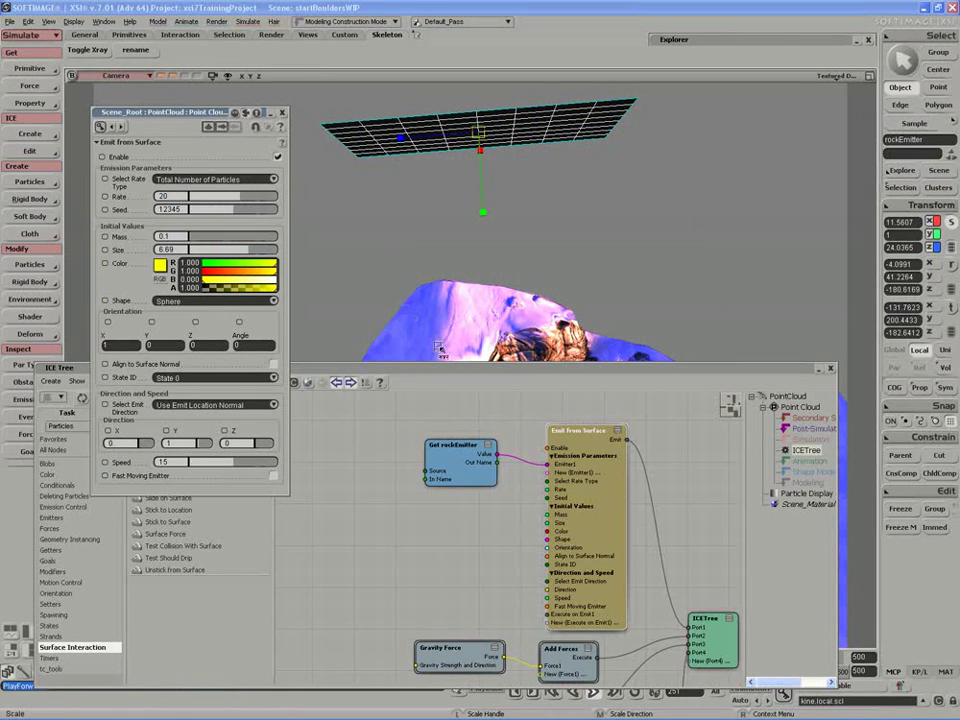
left_click(443, 370)
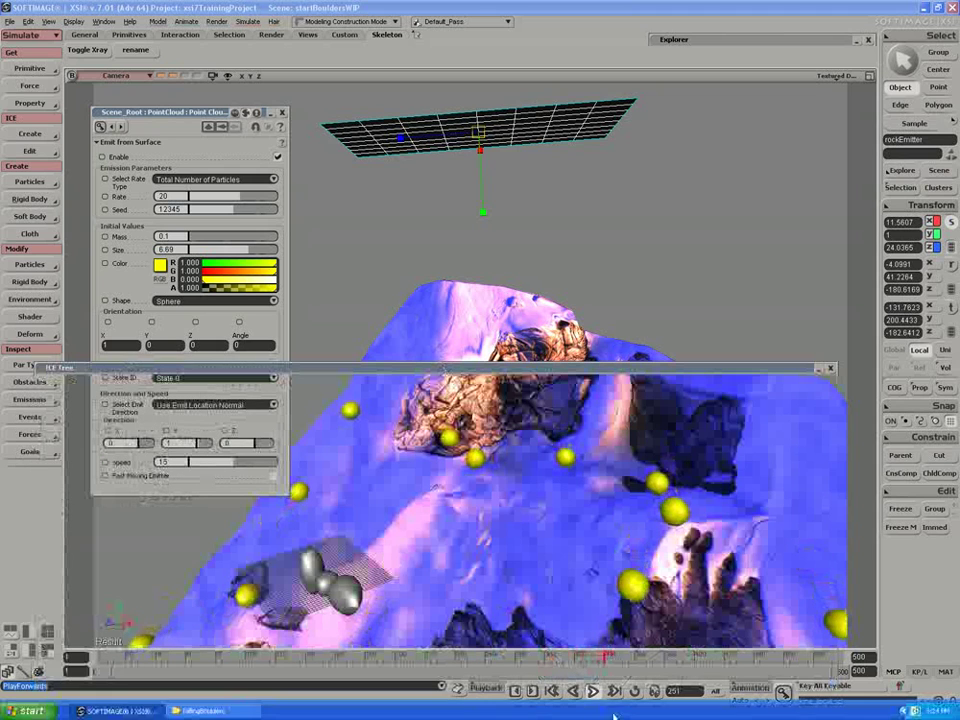
Replay the simulation to check how the particles roll down the slope from a lower viewpoint, then stop it
left_click(593, 692)
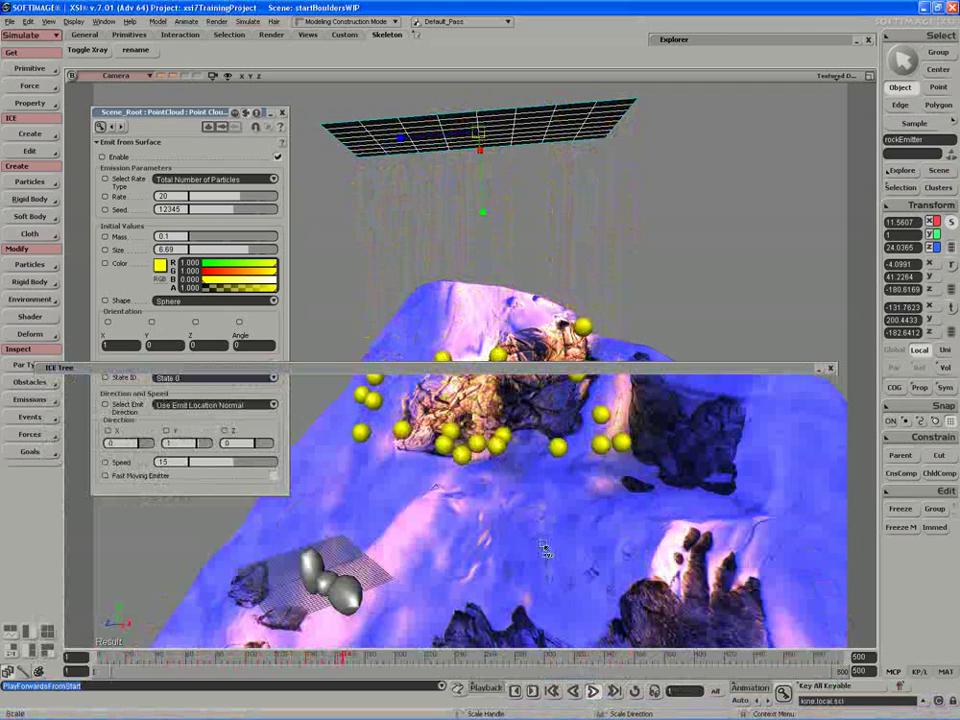
key("s")
left_click_drag(545, 555, 538, 535)
middle_click_drag(538, 535, 534, 533)
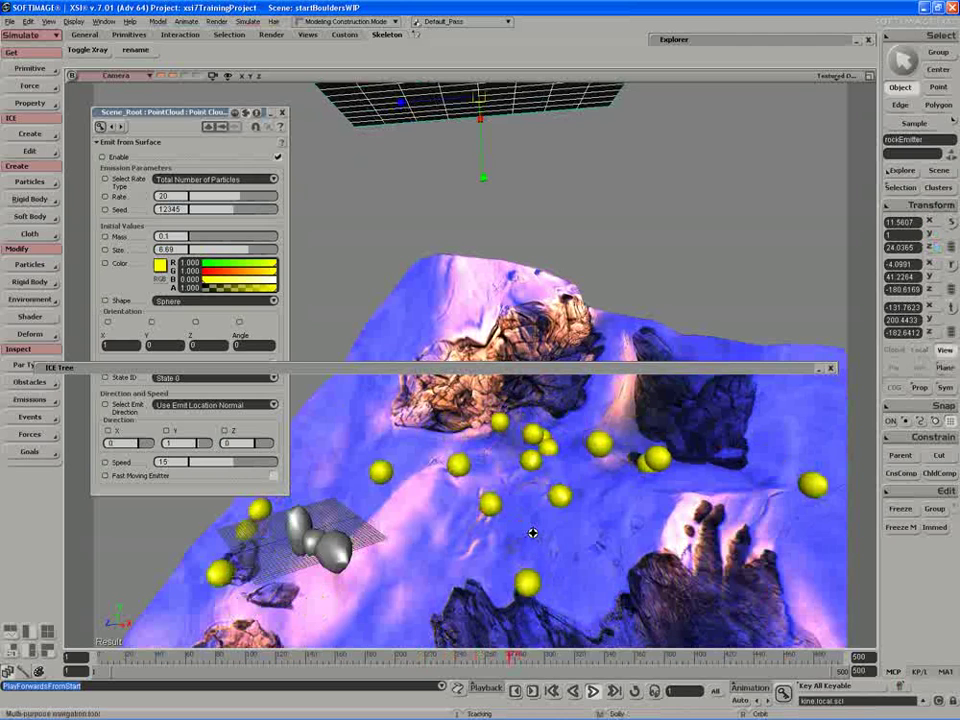
right_click_drag(534, 533, 538, 510)
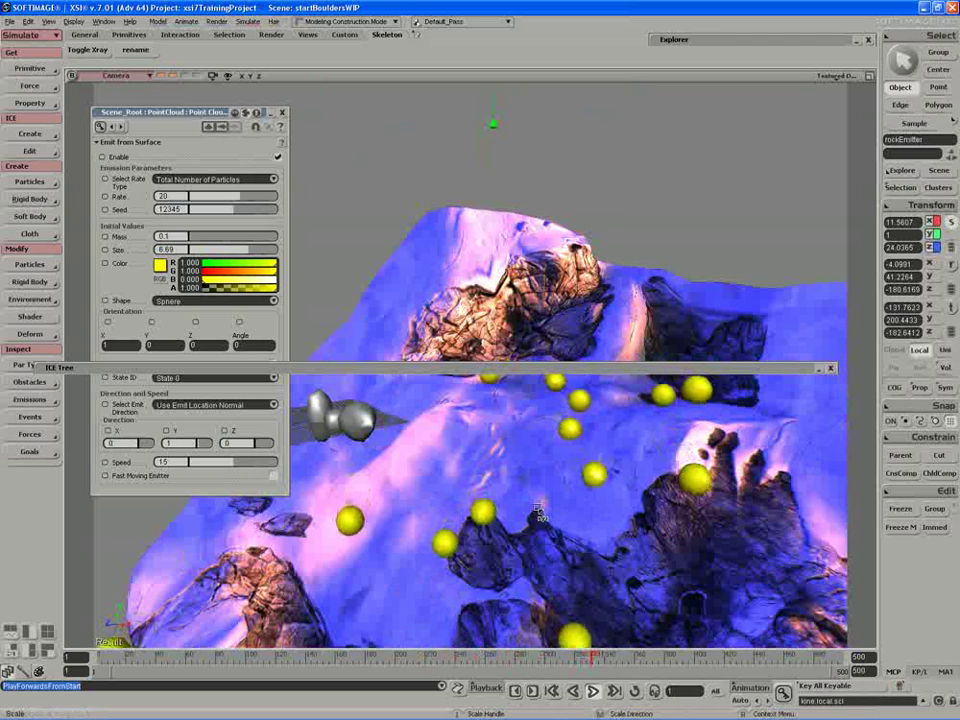
left_click(593, 691)
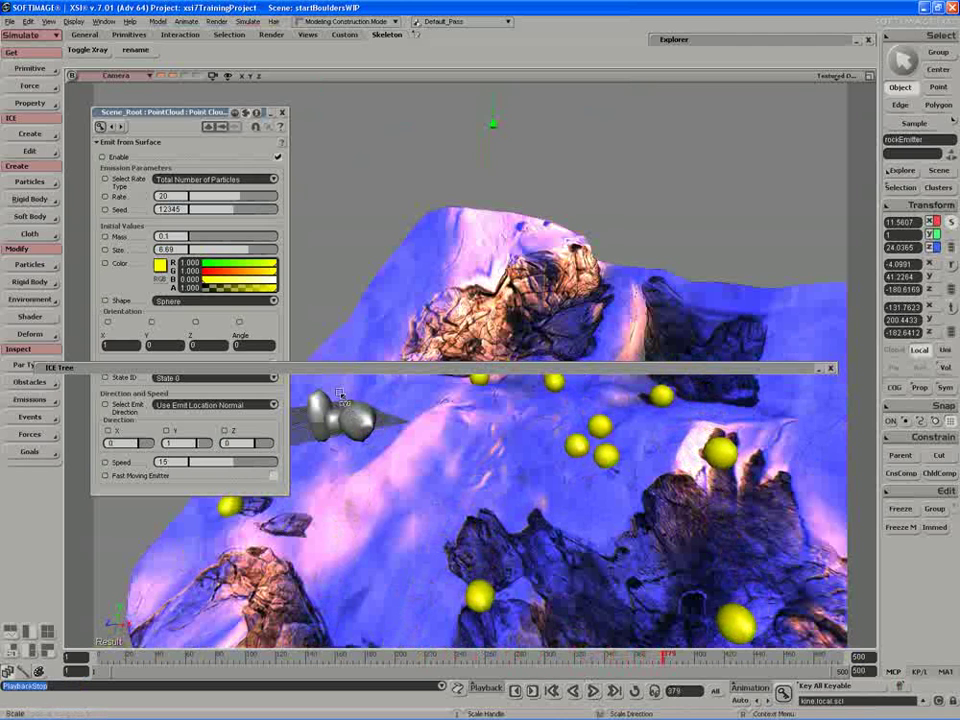
Open the Bounce off Surface with Friction node's properties from the ICE Tree and collapse the tree window out of the way
double_click(347, 370)
left_click_drag(412, 590, 440, 392)
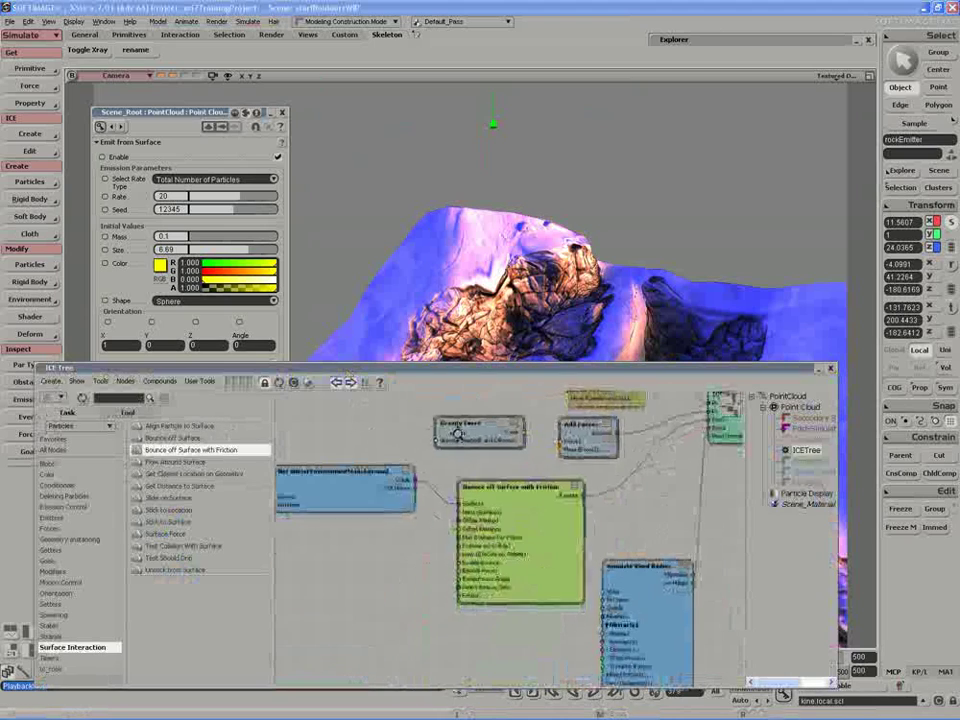
left_click(524, 487)
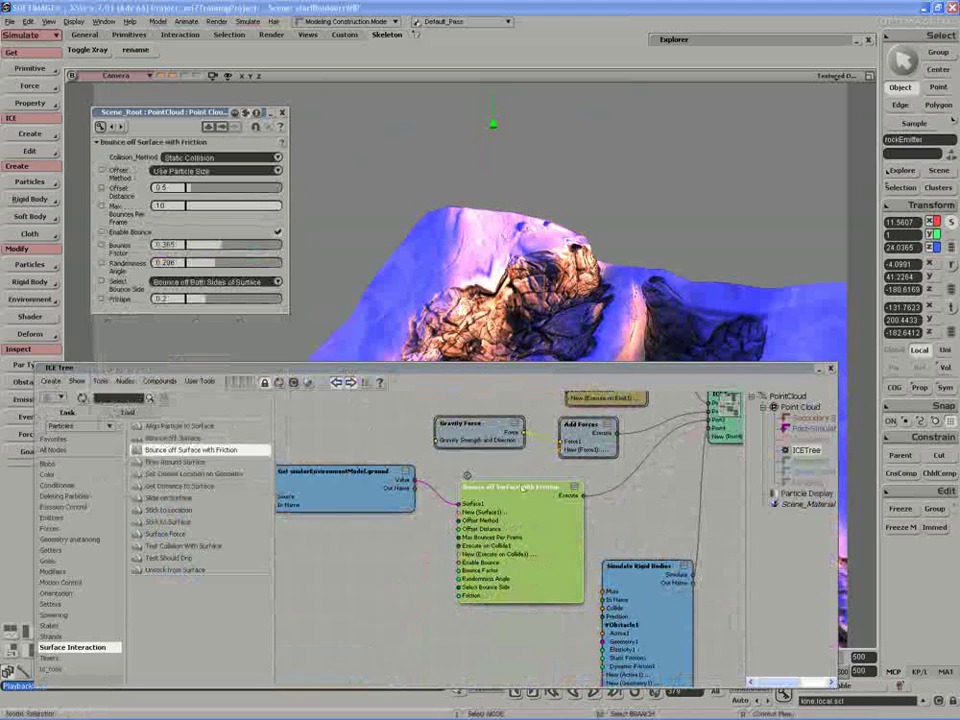
left_click(479, 369)
left_click_drag(479, 358, 463, 25)
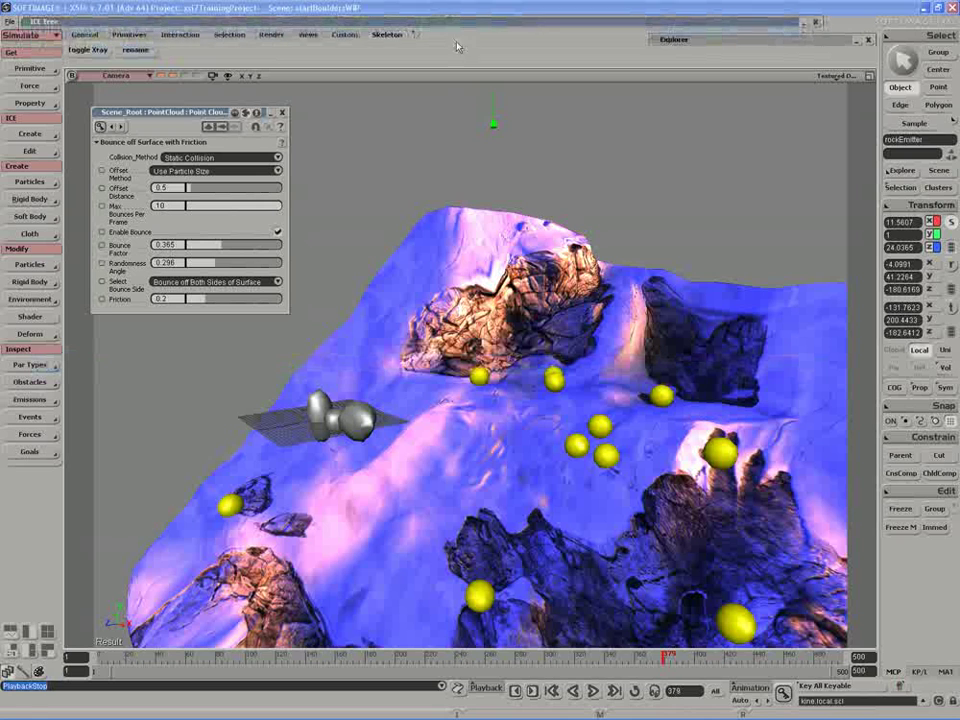
Play the simulation, lower Friction to 0.019 and set the Offset Method to Use Offset Distance
left_click(597, 697)
key("s")
middle_click_drag(516, 568, 456, 587)
key("x")
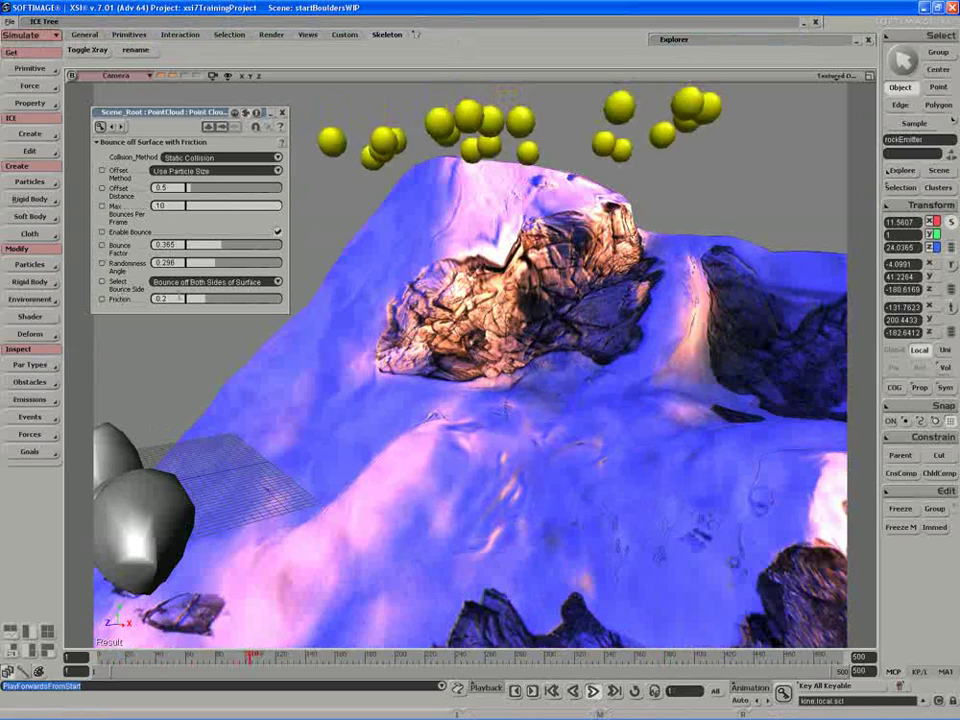
left_click_drag(203, 298, 188, 298)
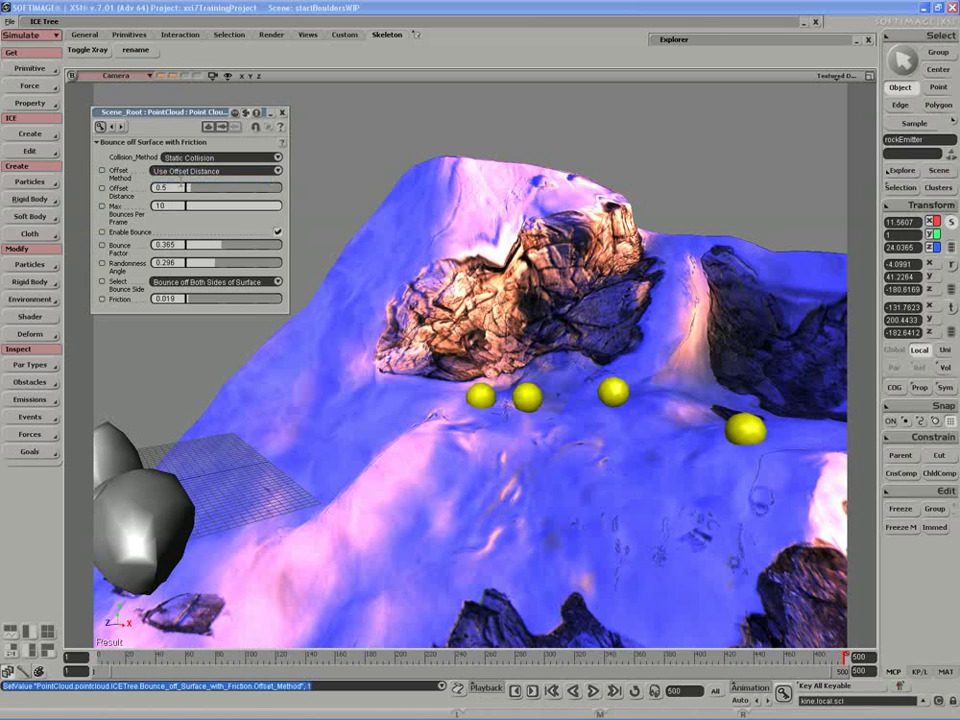
Set Bounce Factor to 0.585 and Randomness Angle to 0.509, playing the simulation before and after the change
left_click(593, 691)
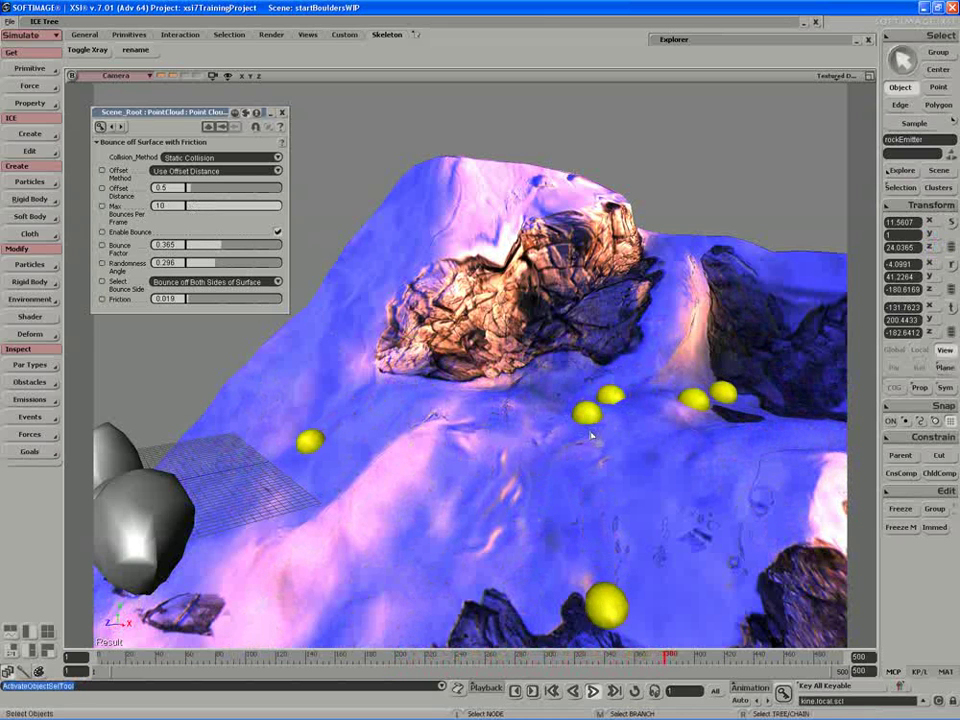
key("space")
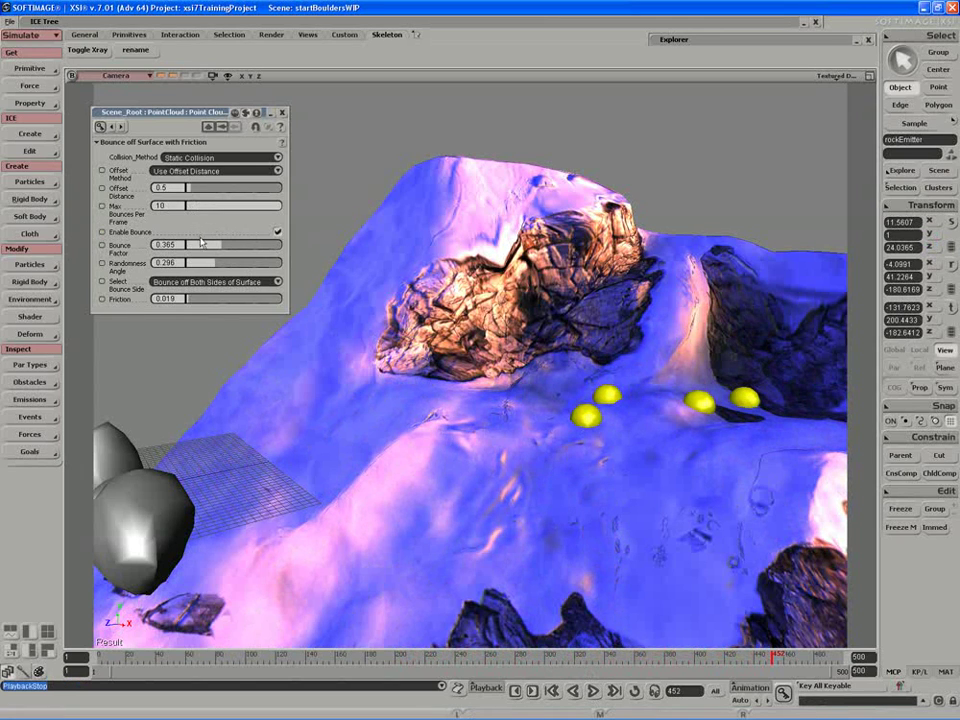
left_click_drag(214, 249, 240, 248)
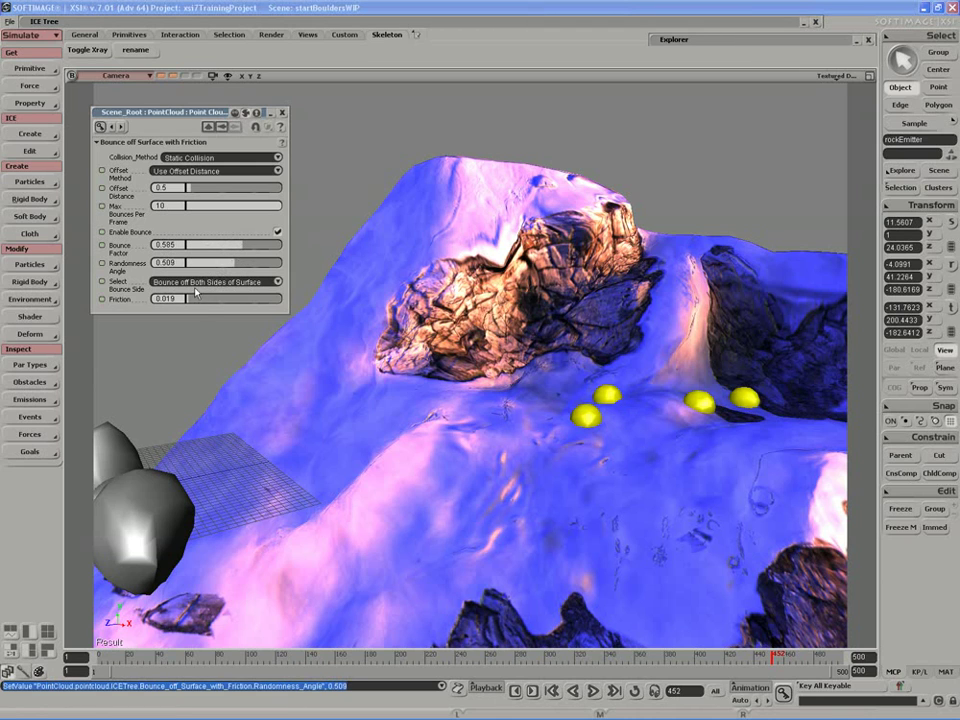
left_click(593, 691)
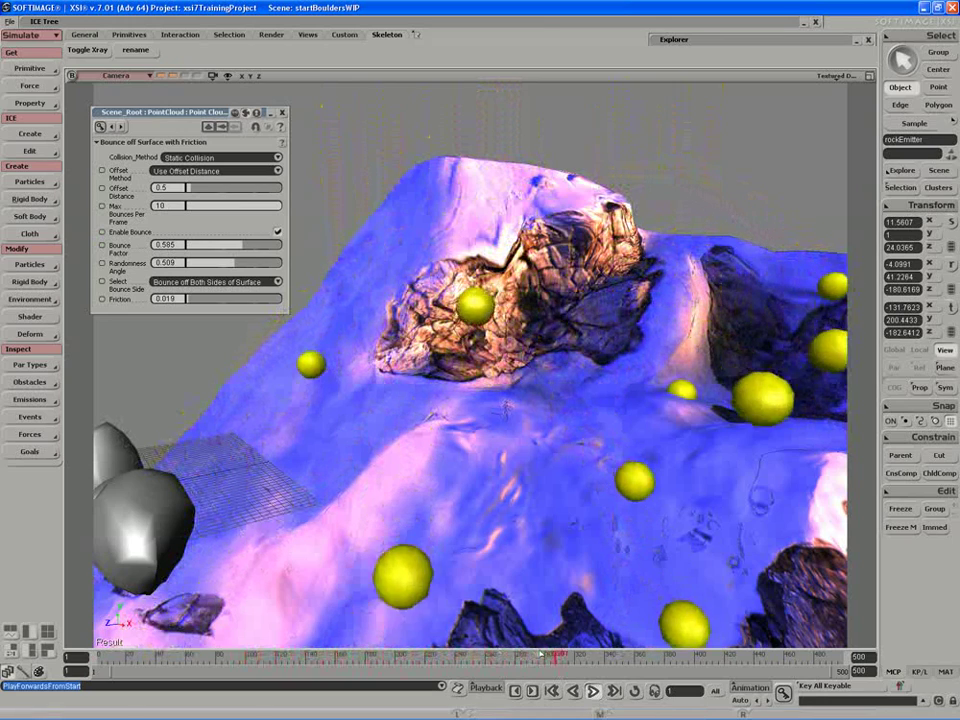
left_click(593, 691)
Select the ground mesh and tilt it more steeply, to a rotation of about 46, 25.4, 1.4 degrees
scroll(594, 480, "down", 3)
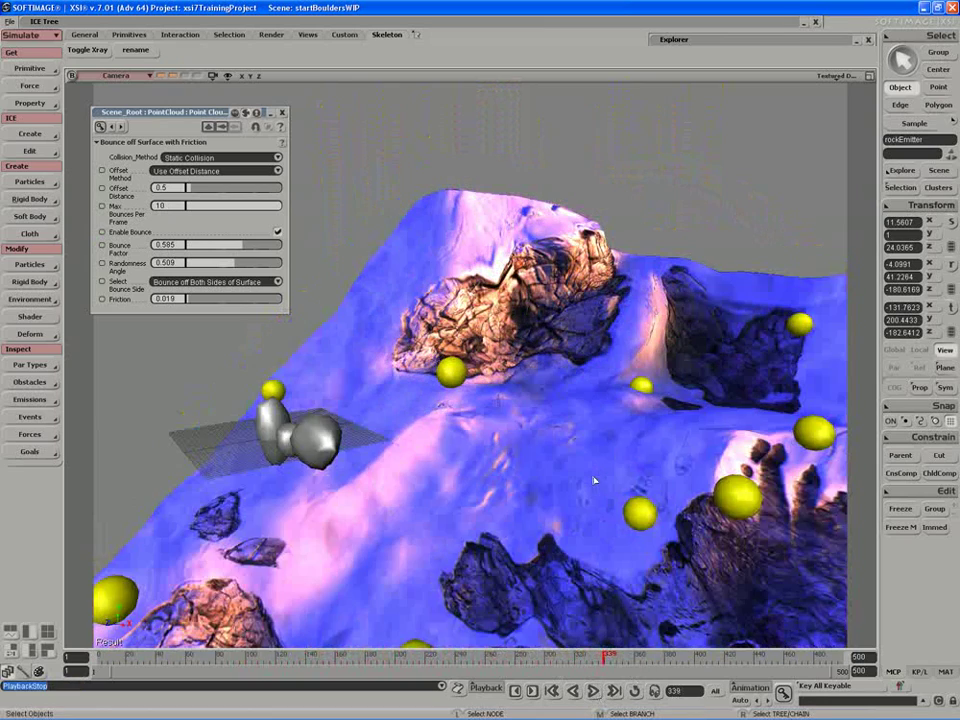
scroll(594, 480, "down", 4)
right_click_drag(594, 480, 542, 482)
scroll(542, 482, "up", 3)
left_click(443, 437)
key("c")
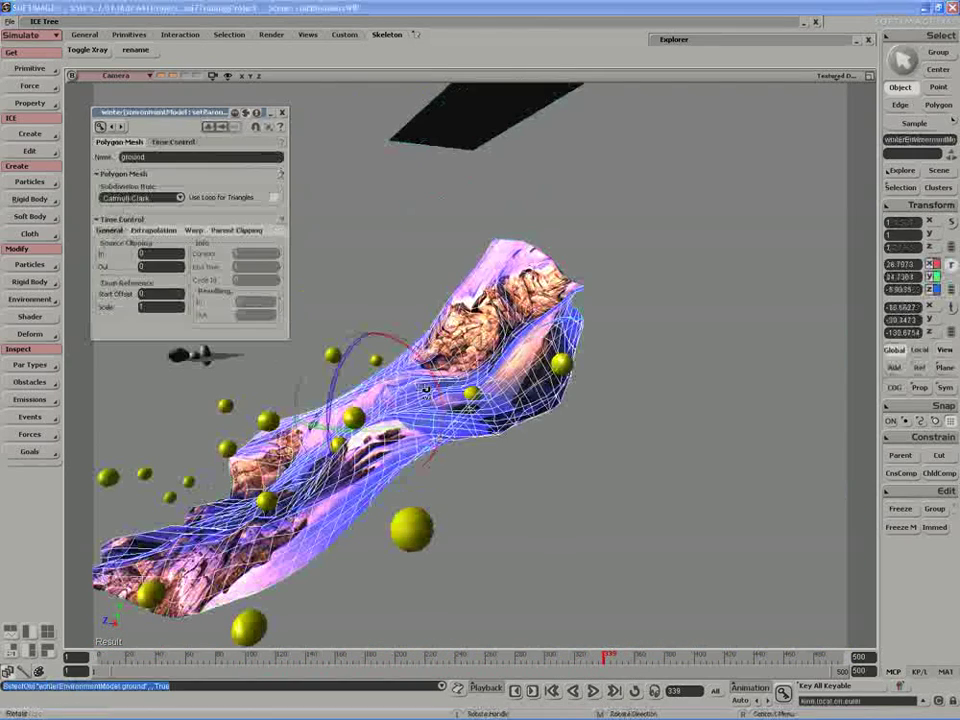
left_click_drag(416, 353, 398, 345)
key("s")
right_click_drag(398, 345, 437, 362)
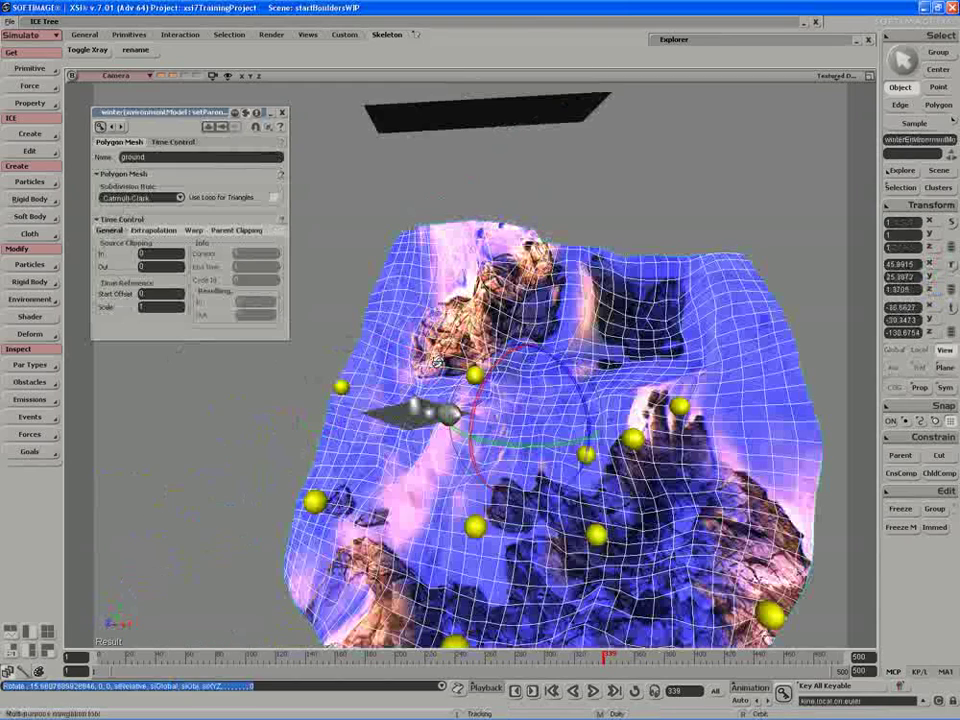
Move the tilted ground mesh beneath the emitter, to about -72.2, 27.2, -141.1, and return to frame 1
key("v")
middle_click_drag(541, 466, 514, 441)
right_click_drag(514, 441, 541, 424)
left_click_drag(656, 398, 621, 391)
middle_click_drag(620, 393, 470, 305)
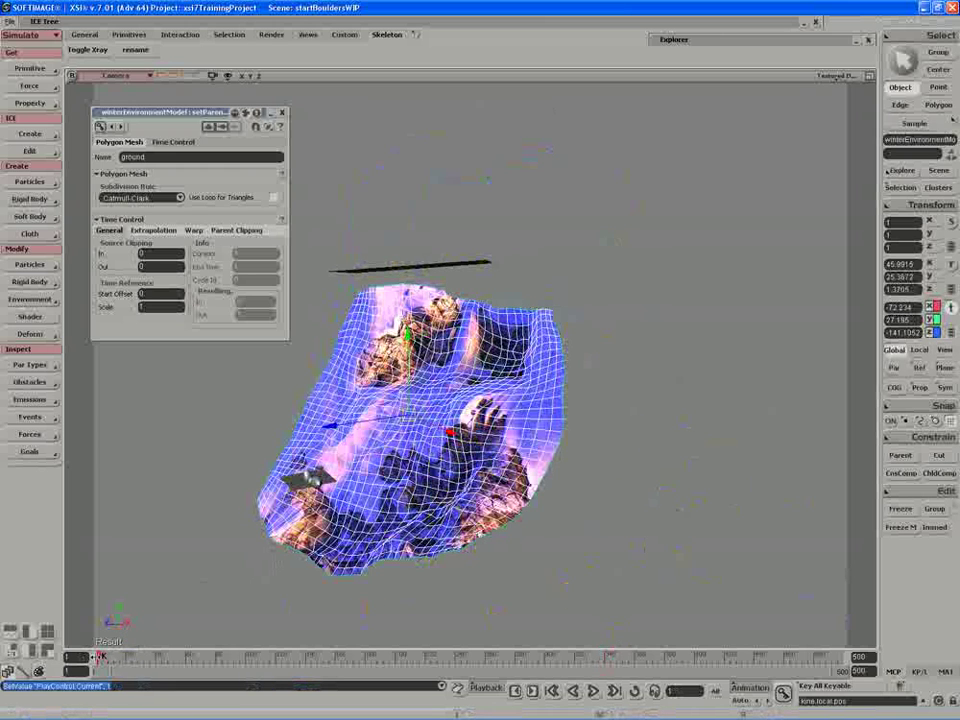
Set the bounce node's Bounce Factor to 0.252, collapse the ICE Tree and play the simulation before stopping it
key("s")
right_click_drag(370, 540, 280, 546)
middle_click_drag(280, 546, 238, 449)
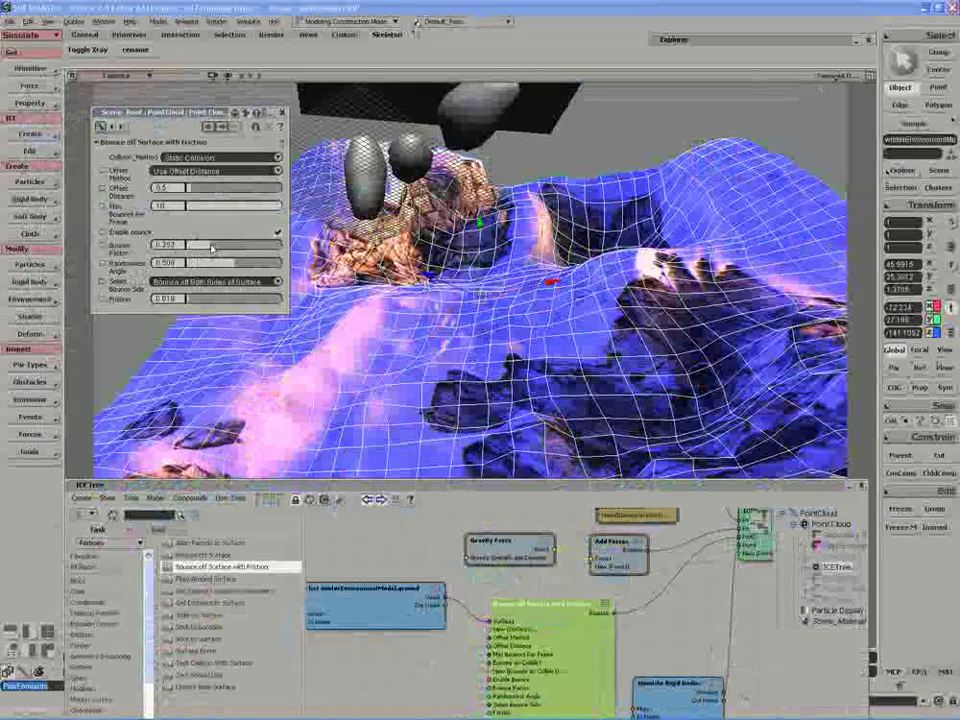
double_click(577, 487)
key("Up")
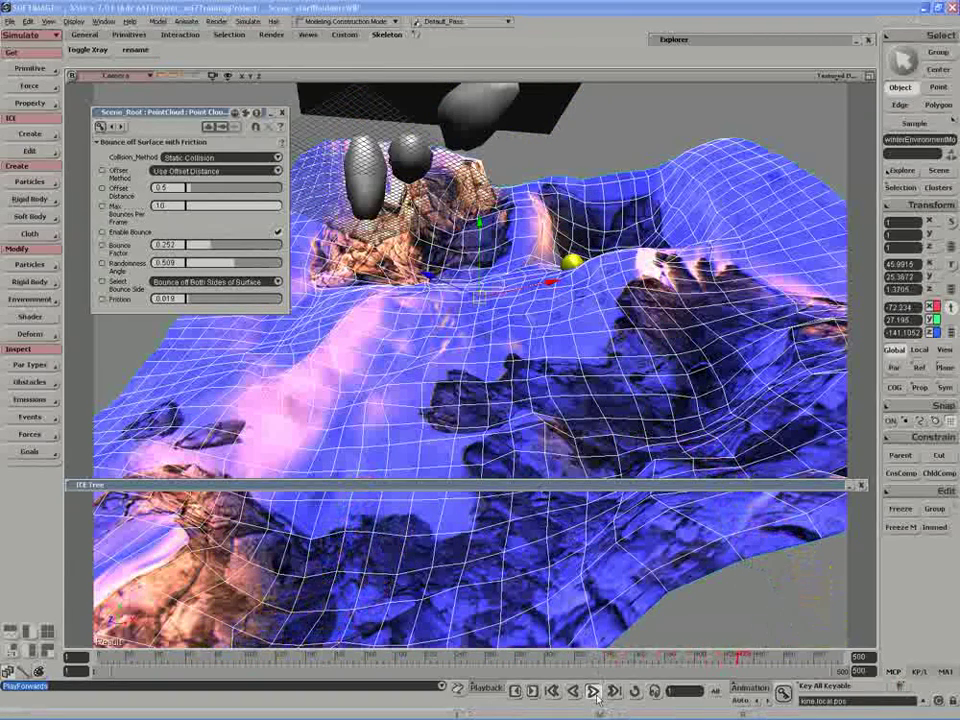
left_click(594, 692)
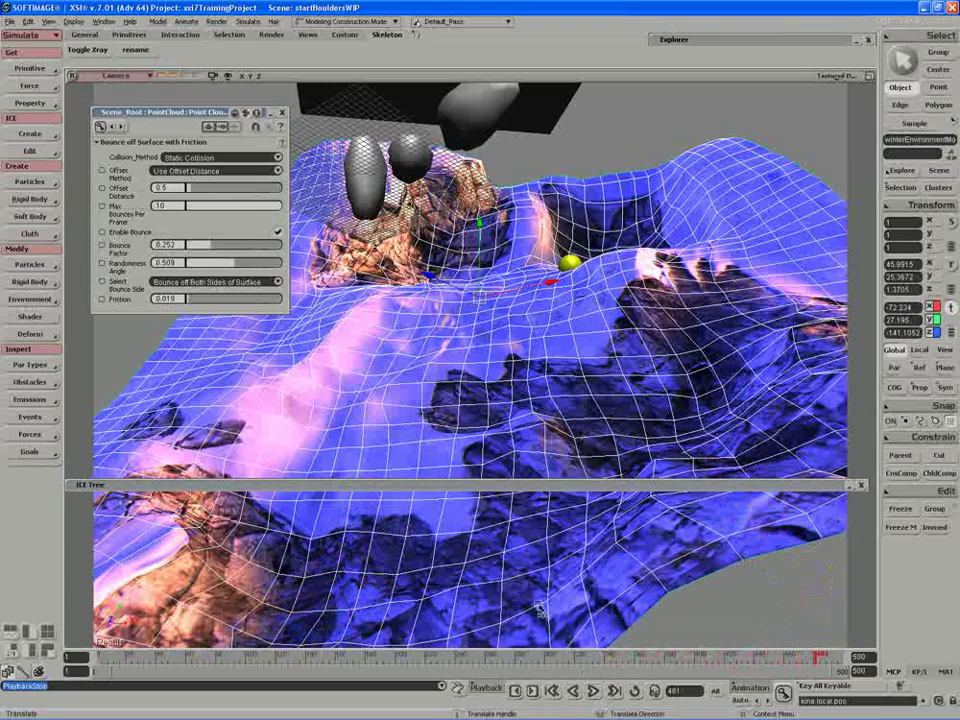
Reopen the ICE Tree window and filter the available nodes by "inst"
left_click(459, 487)
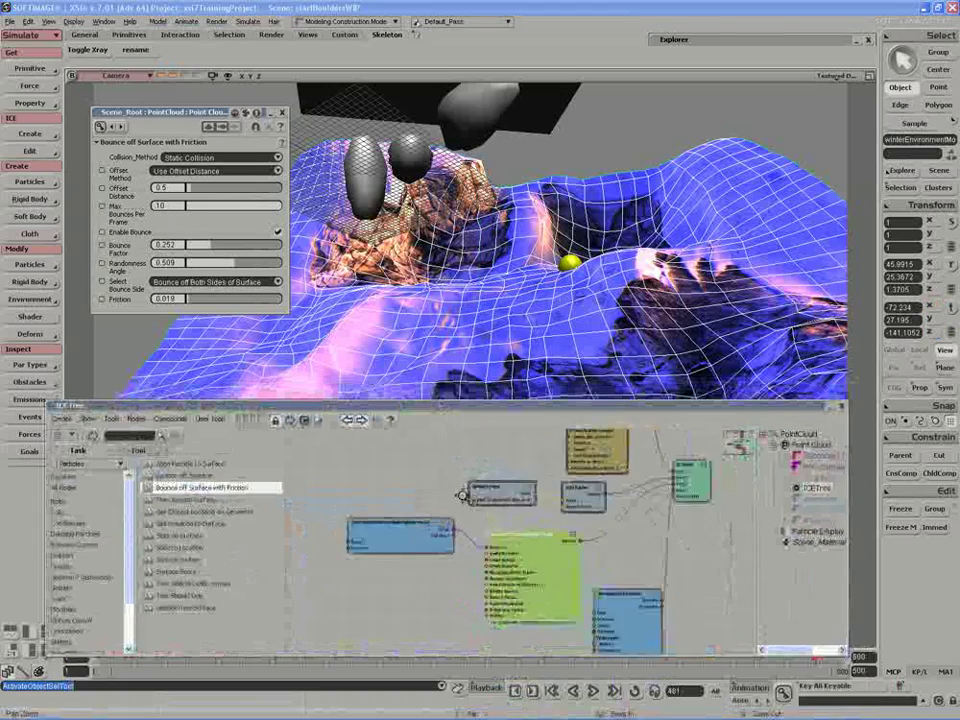
right_click(462, 495)
left_click_drag(462, 495, 544, 545)
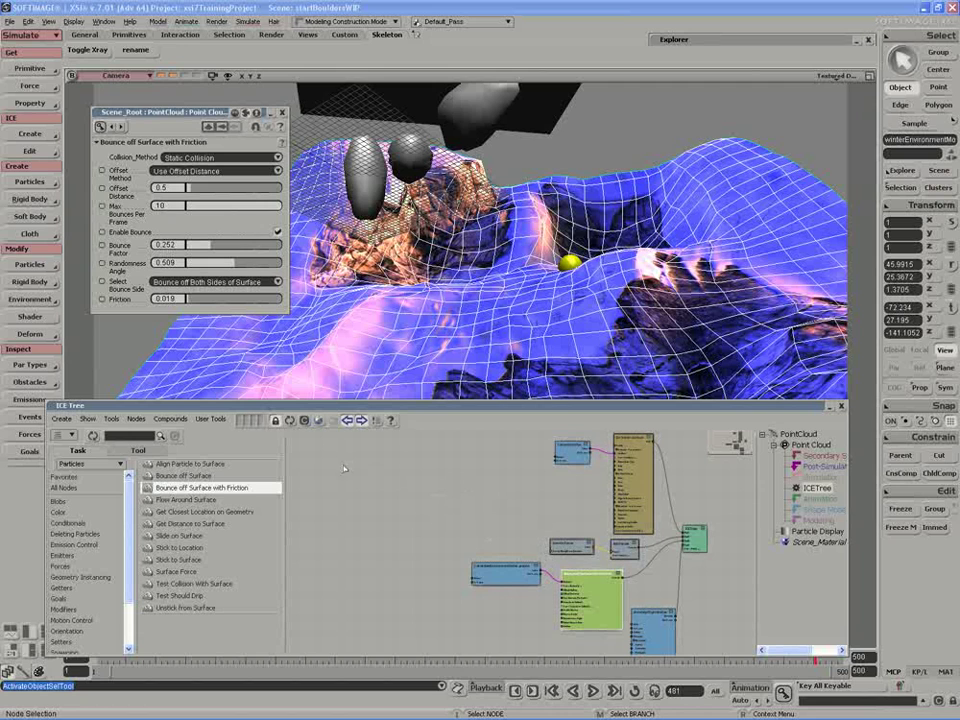
left_click(128, 435)
type("inst")
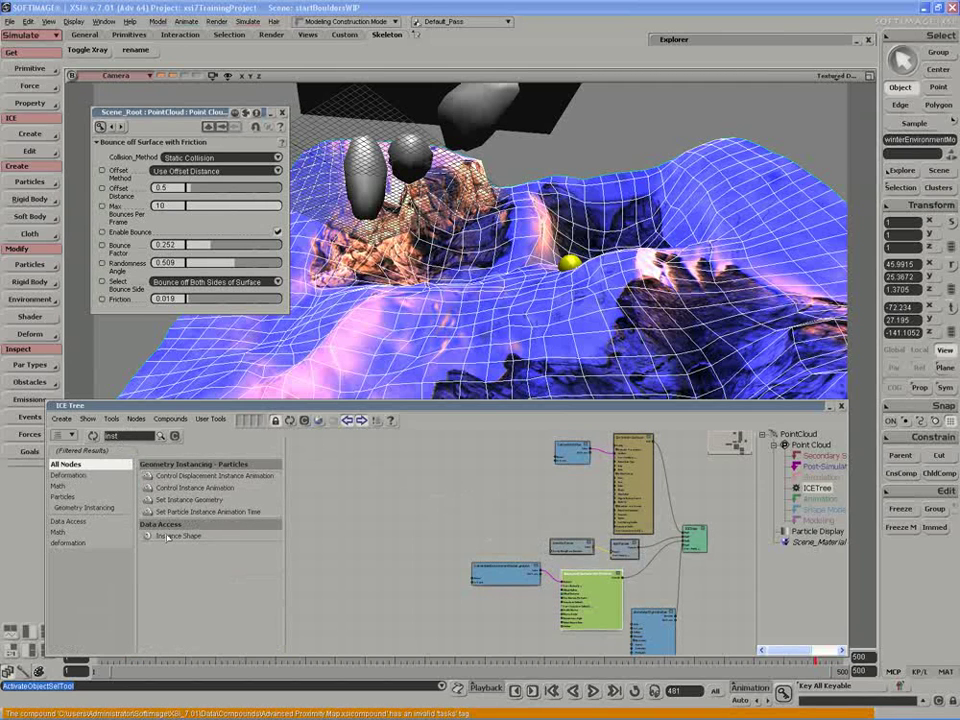
Add an Instance Shape node to the ICE Tree and place it beside the Emit from Surface node
left_click_drag(346, 511, 400, 498)
scroll(450, 574, "up", 3)
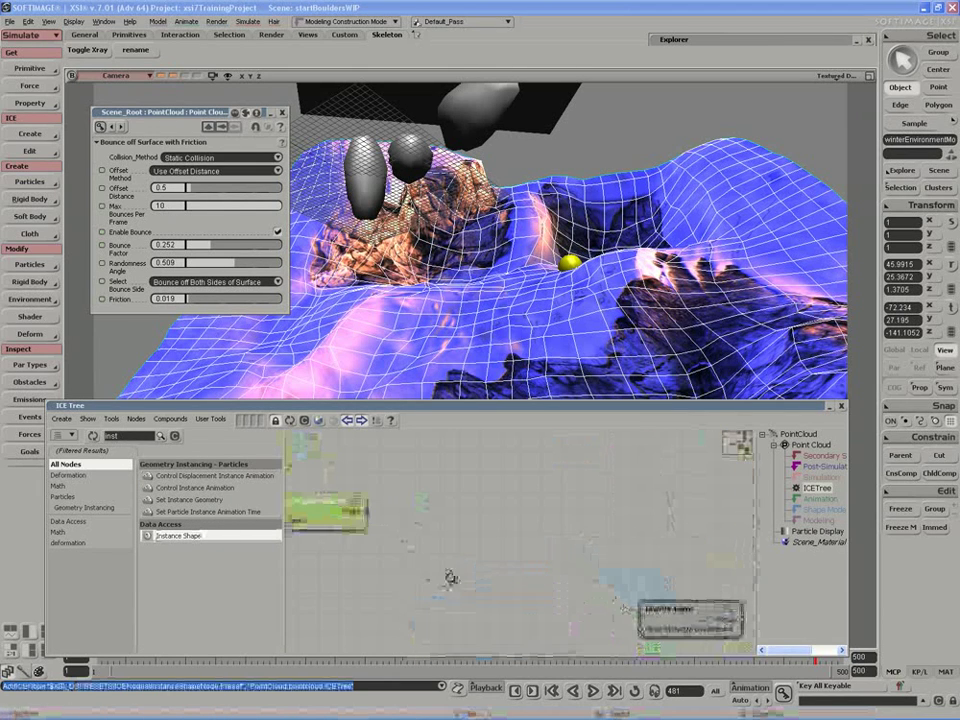
left_click_drag(326, 518, 420, 533)
middle_click_drag(424, 560, 399, 570)
left_click_drag(399, 570, 512, 509)
middle_click_drag(512, 509, 468, 553)
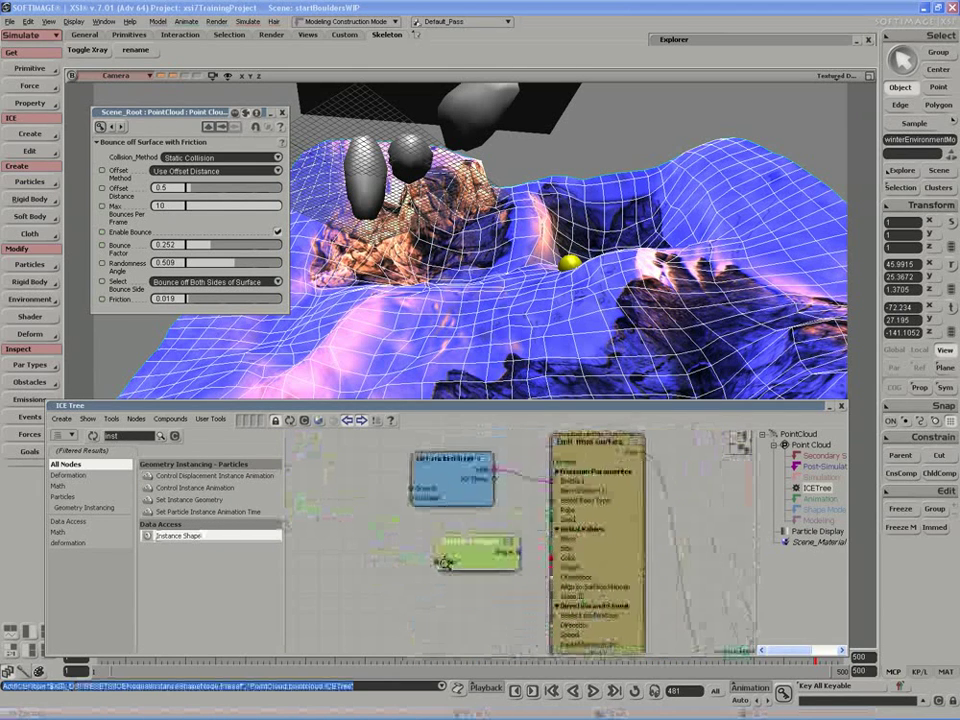
Connect the Instance Shape node's Shape output to the Shape input of Emit from Surface and open the Instance Shape properties
left_click_drag(516, 554, 553, 562)
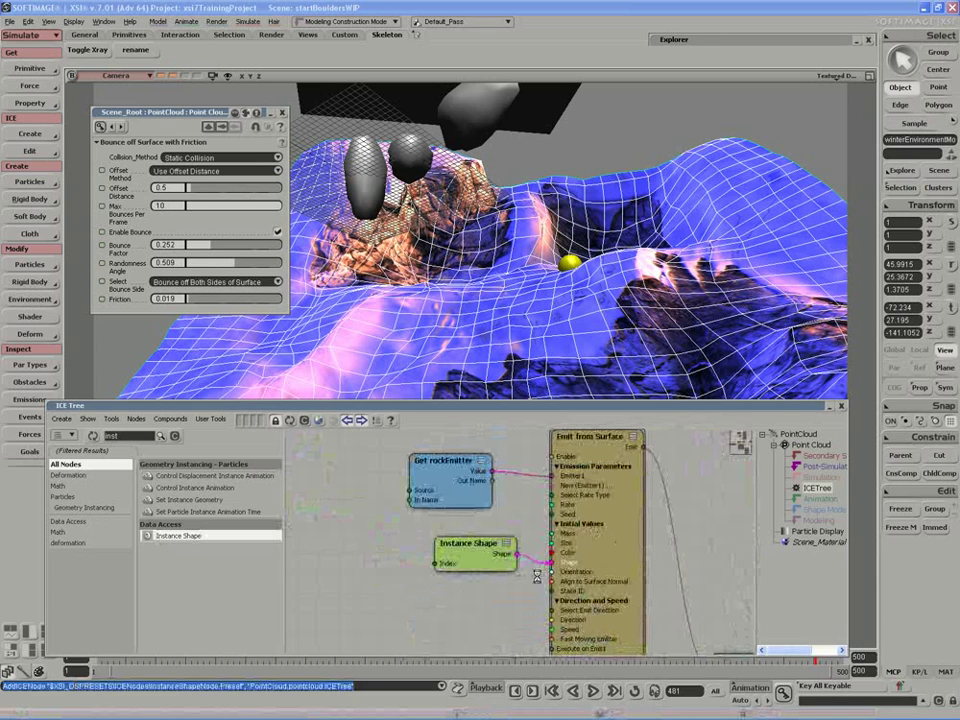
left_click_drag(462, 559, 453, 567)
double_click(453, 567)
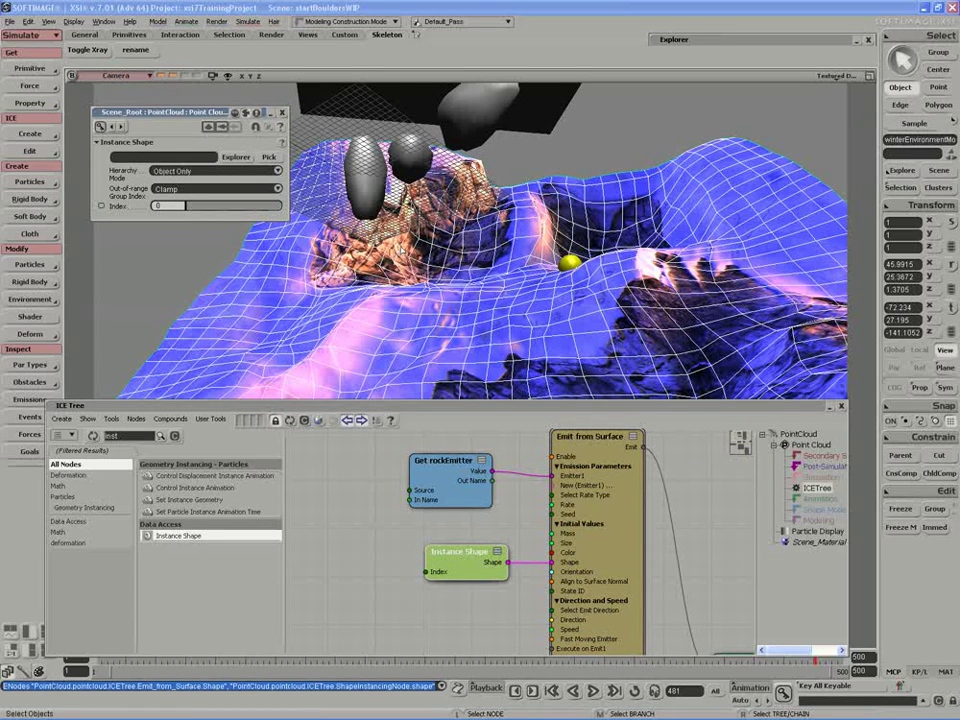
Select only the three boulder meshes, restore the scene explorer and group them
left_click(474, 112)
left_click(409, 157, "shift")
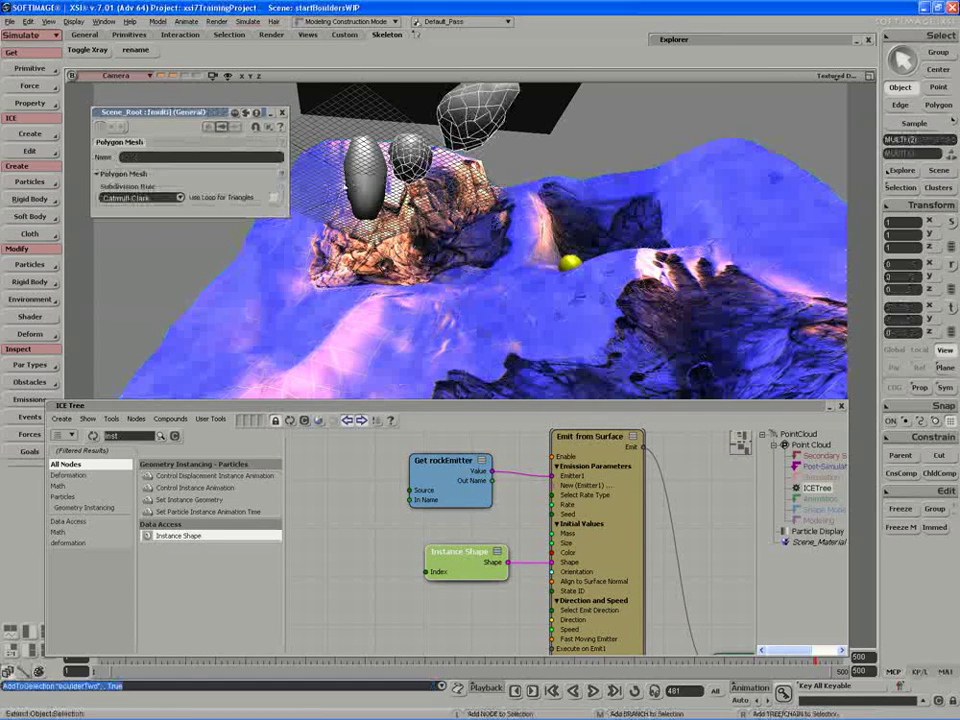
left_click(336, 180, "shift")
left_click(356, 184, "shift")
left_click(319, 215, "ctrl")
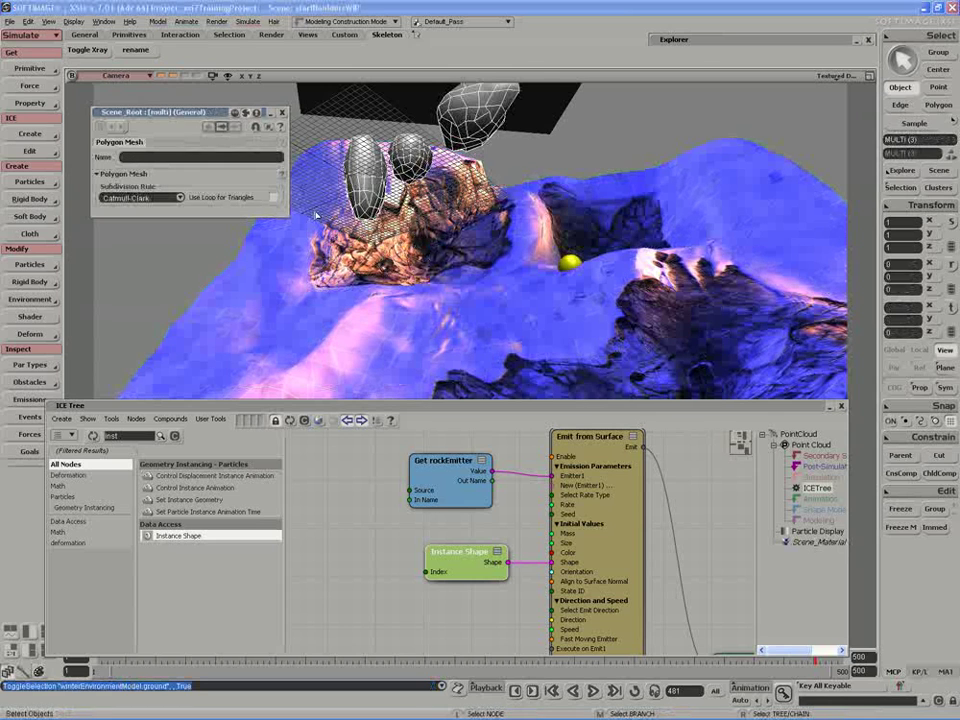
double_click(741, 42)
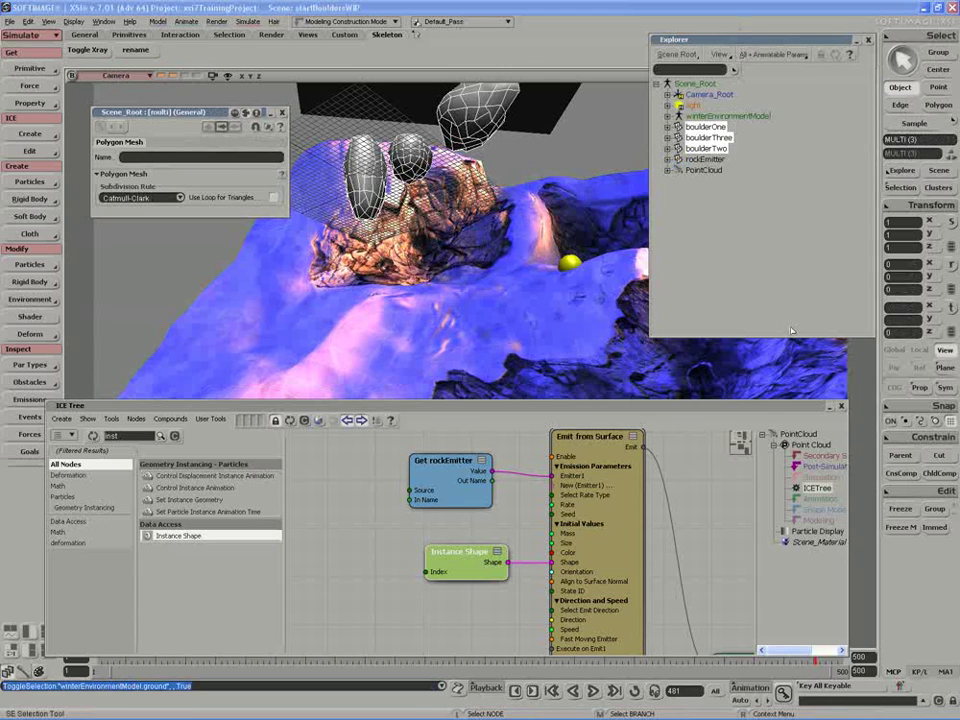
key("ctrl+g")
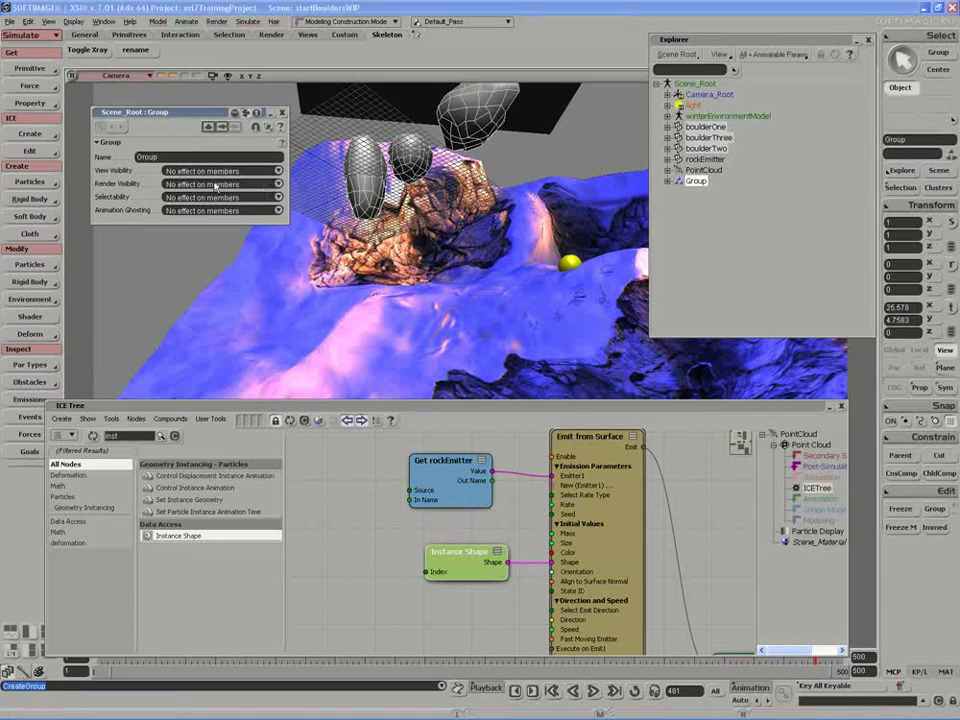
Name the new boulder group rockGroup and close its properties
left_click(170, 157)
type("rockG")
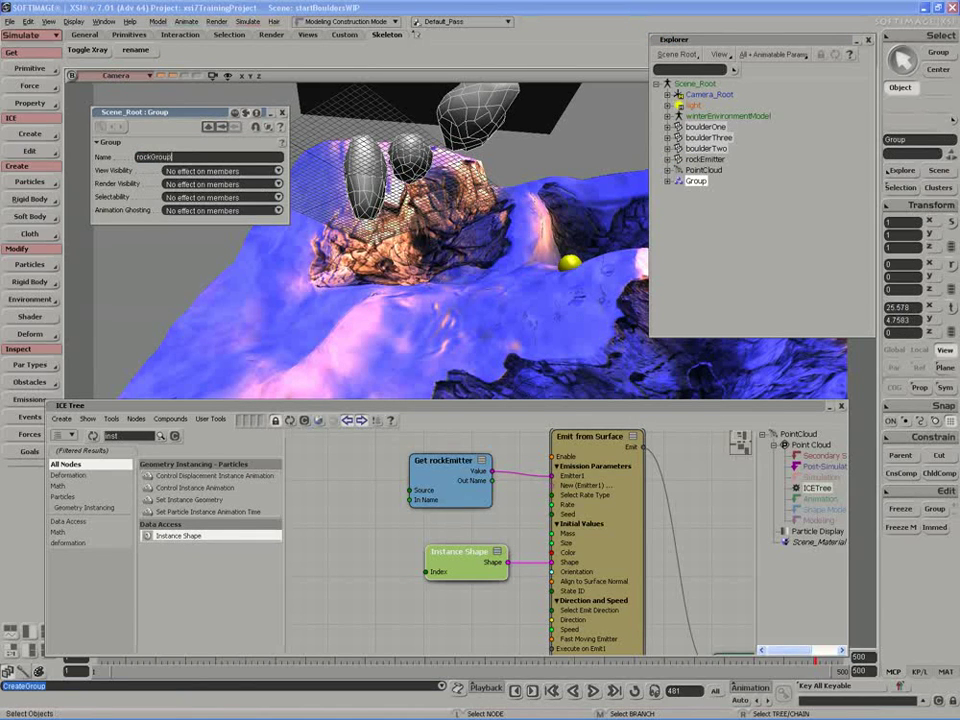
type("roup")
key("Return")
left_click(283, 113)
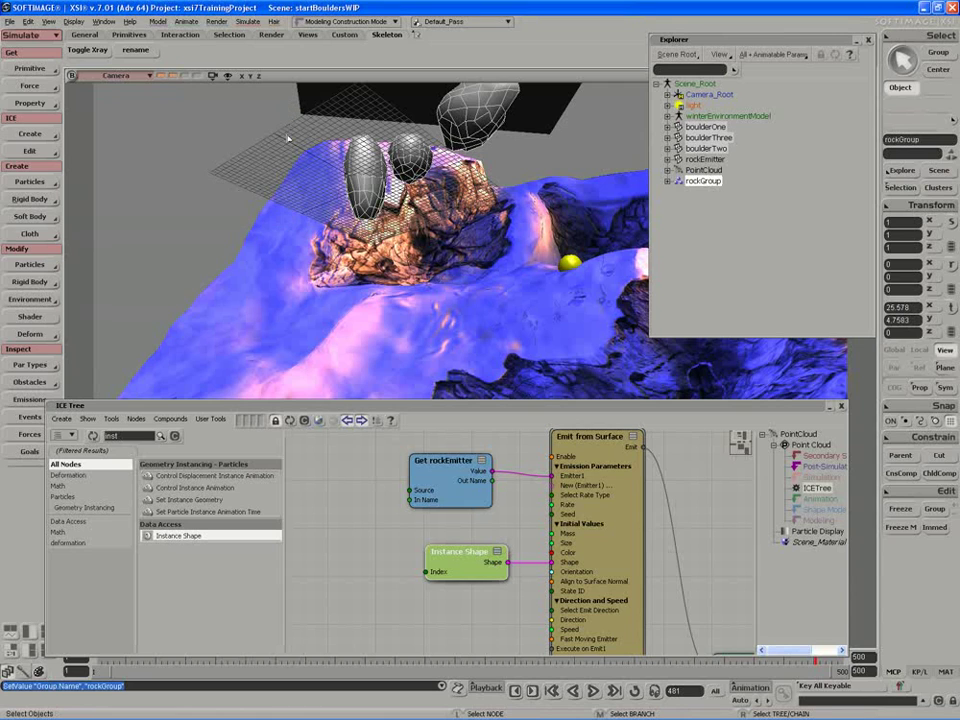
Assign rockGroup as the Instance Shape node's geometry and expand the group in the scene explorer to show its members
left_click_drag(456, 561, 451, 540)
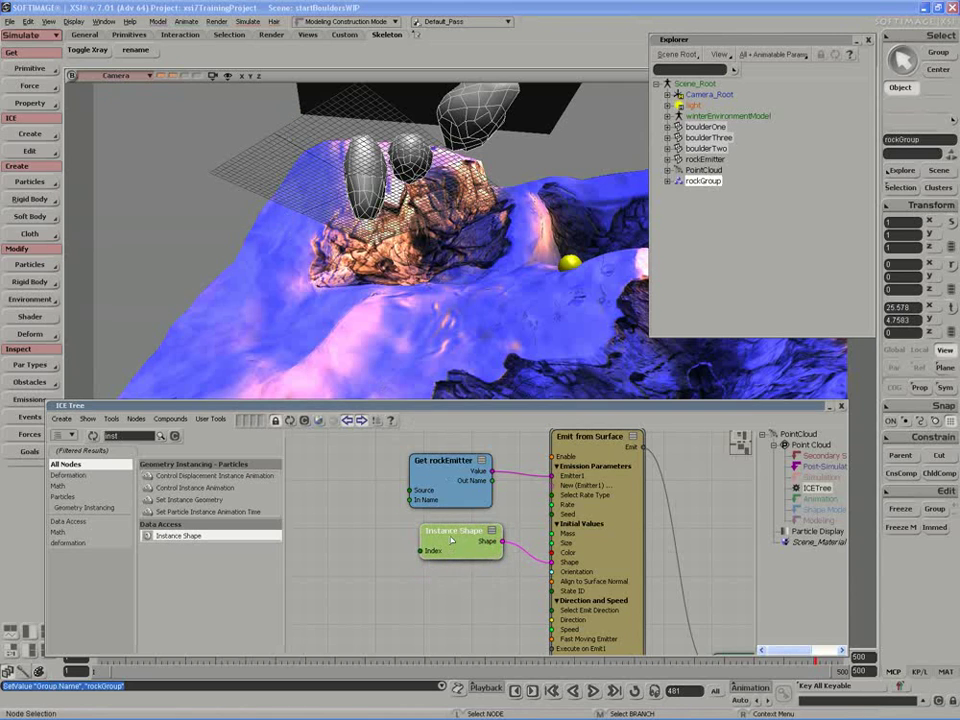
double_click(452, 545)
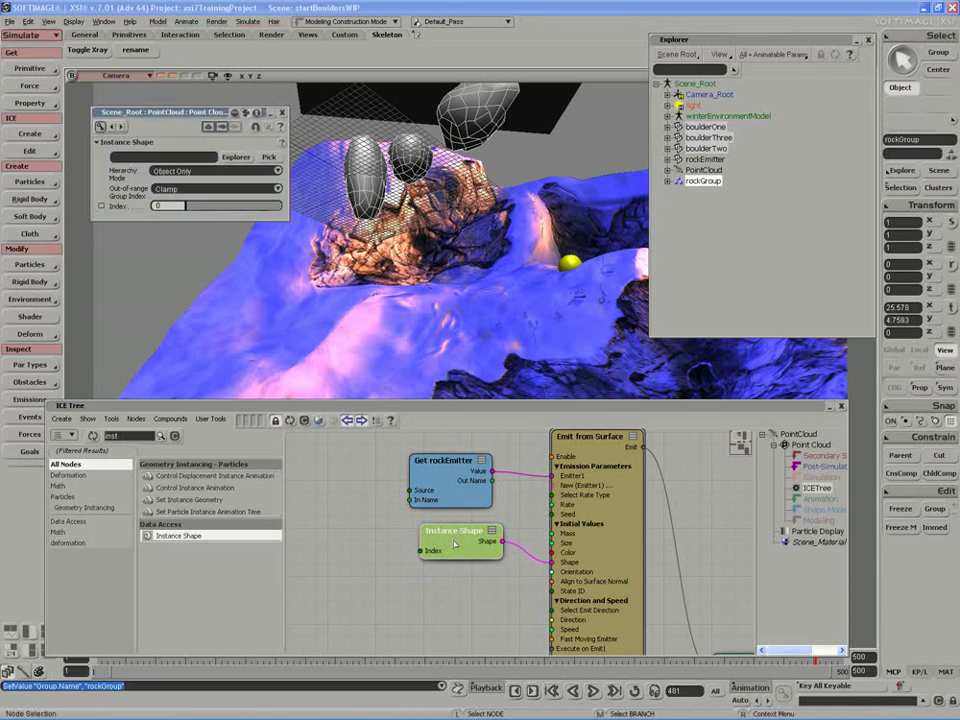
left_click(236, 158)
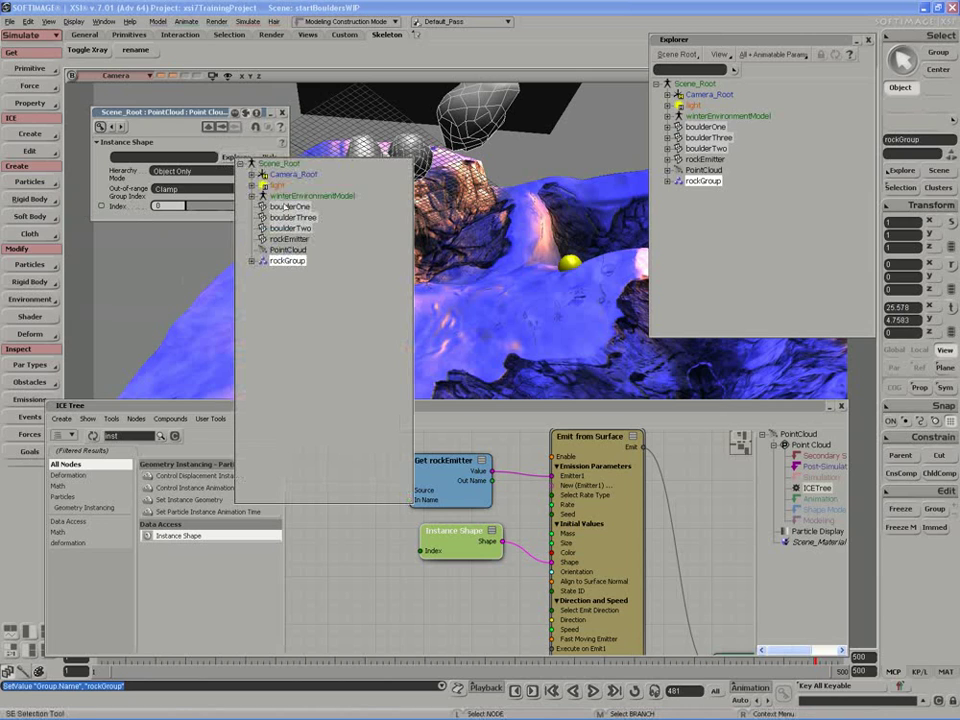
left_click(286, 261)
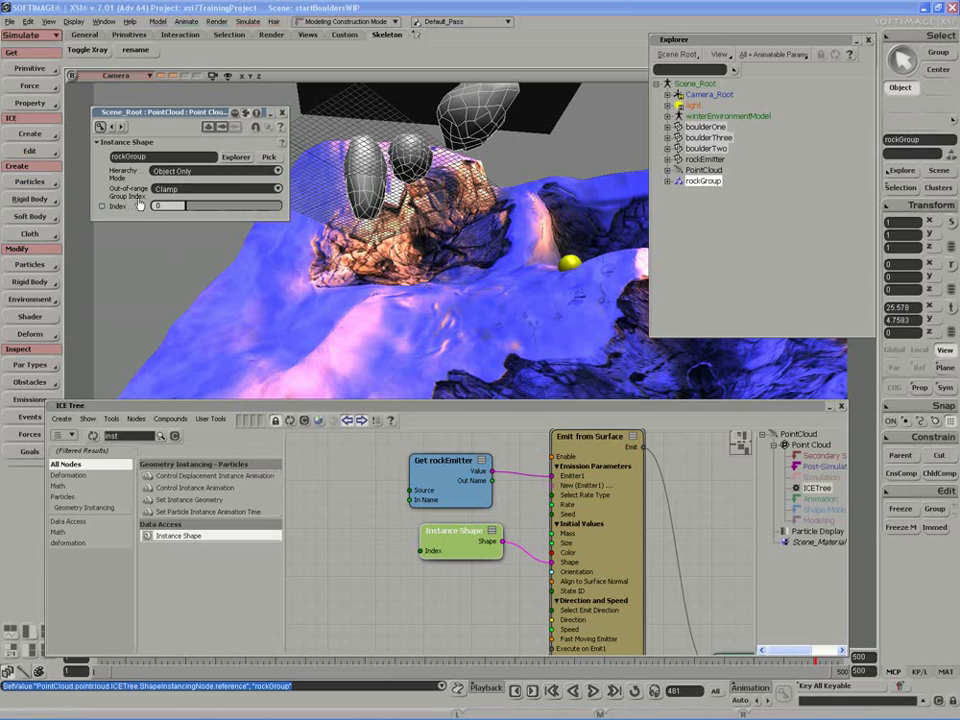
left_click(667, 181)
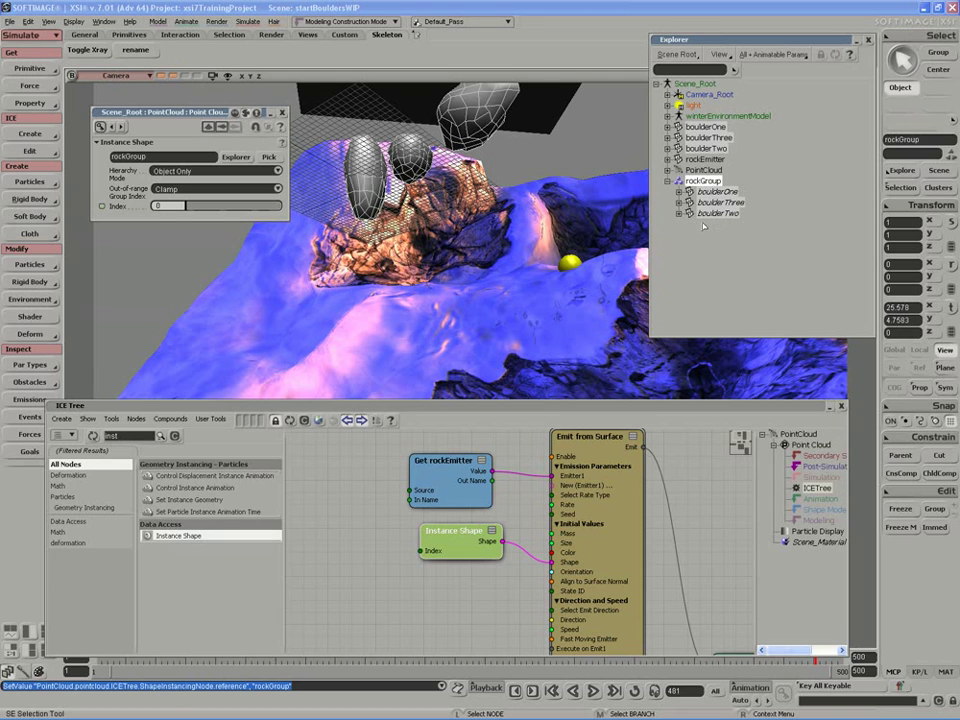
Find the Randomize Value by Range node with the filter "random", add it and connect its Value to the Instance Shape's Index
left_click_drag(448, 540, 437, 545)
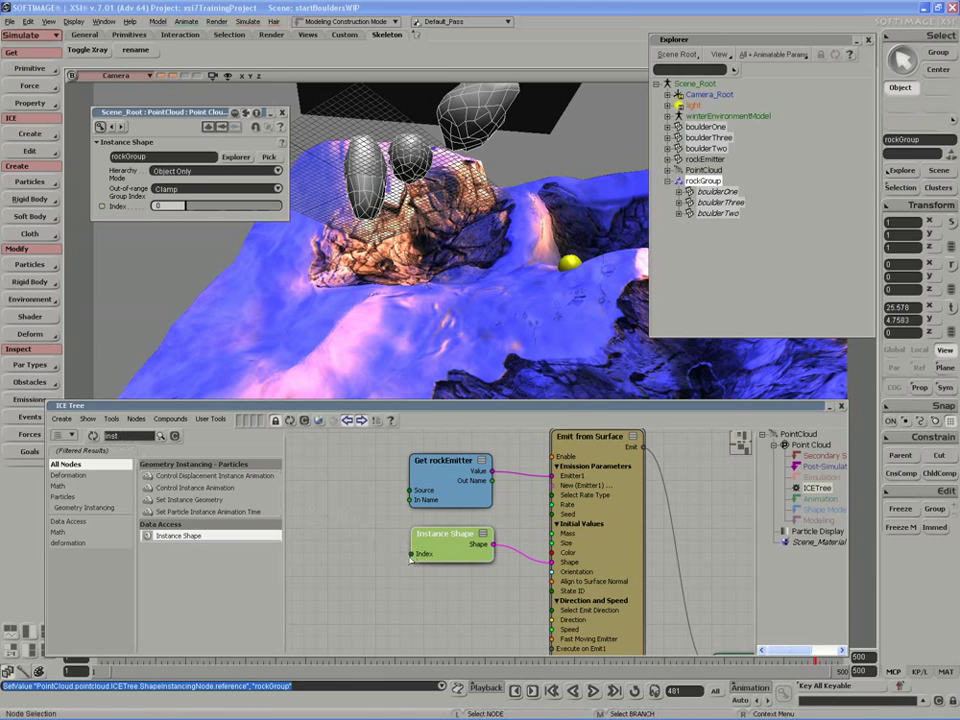
double_click(125, 437)
type("random")
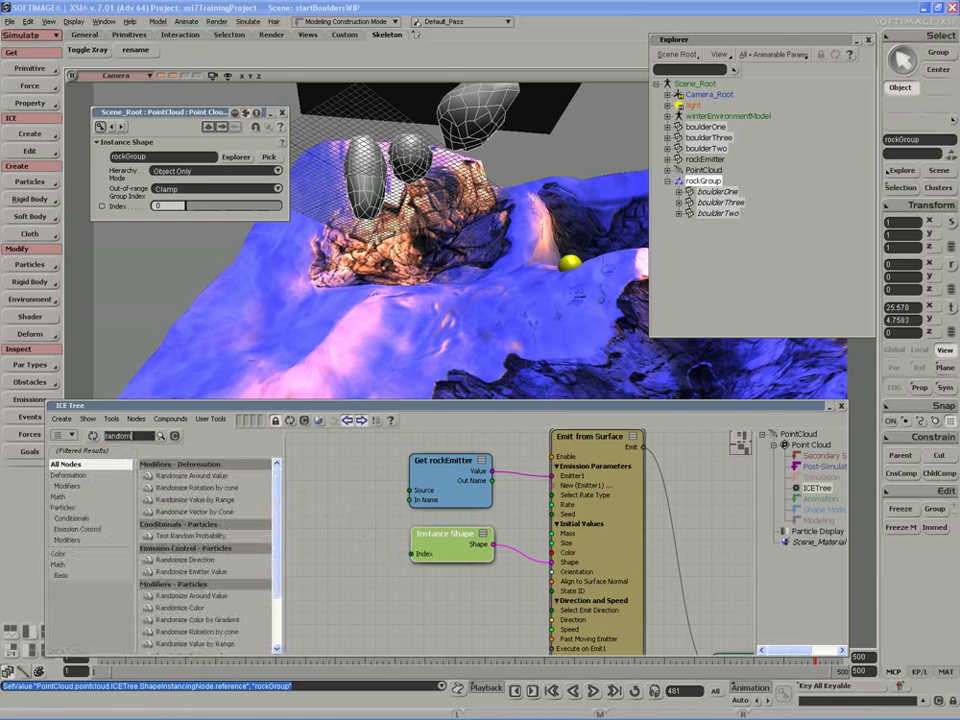
left_click_drag(192, 499, 300, 556)
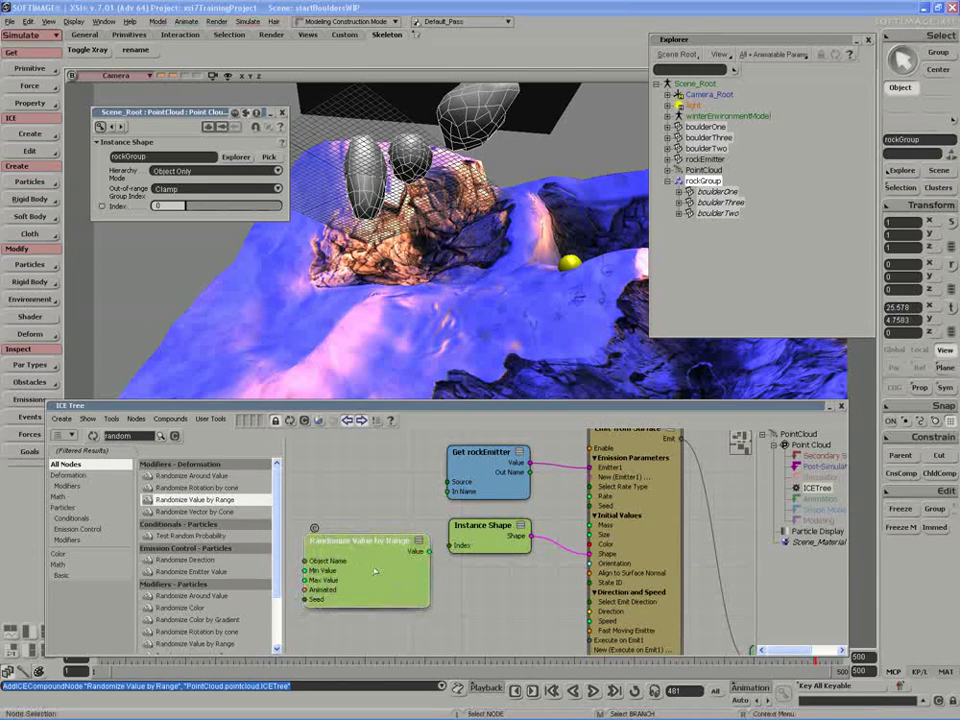
left_click_drag(430, 552, 449, 545)
mouse_move(387, 578)
left_mouse_down()
mouse_move(400, 553)
mouse_move(392, 558)
left_mouse_up()
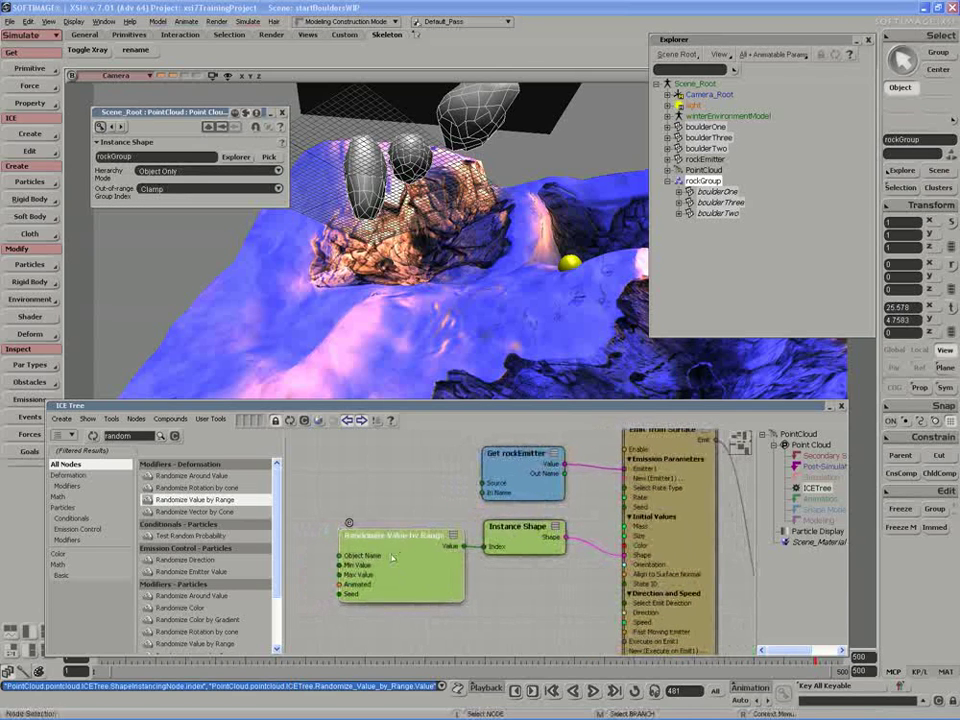
Turn off Animated on the Randomize Value by Range node and set its Max Value to 2
left_click(394, 566)
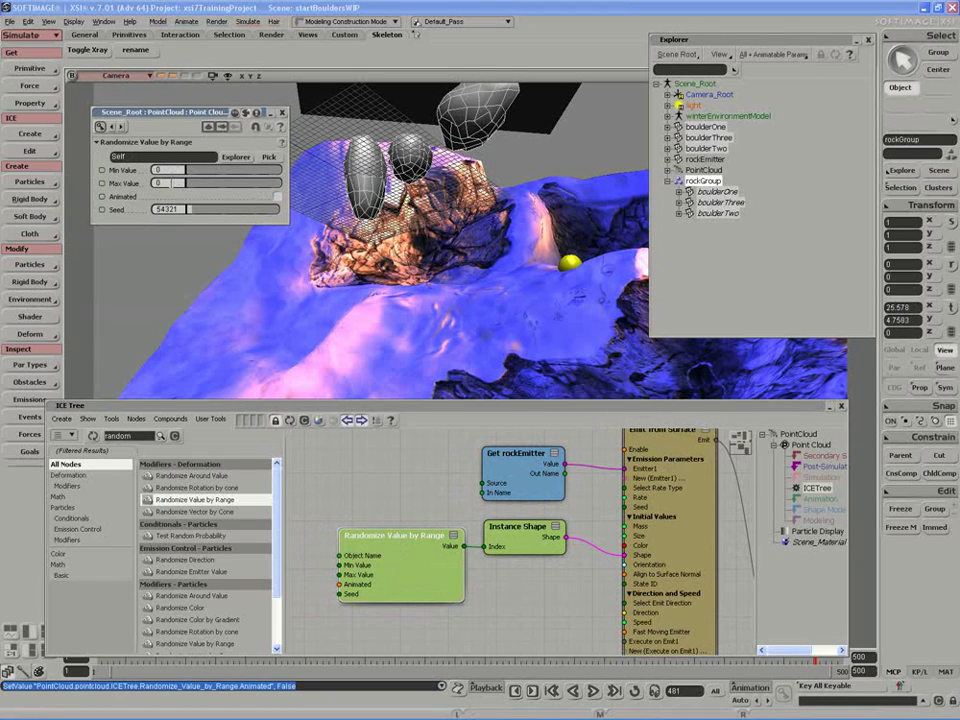
type("2")
key("Return")
Play the simulation briefly, stop it and scrub back to frame 3 to inspect the instanced boulders
left_click(593, 693)
left_click(593, 693)
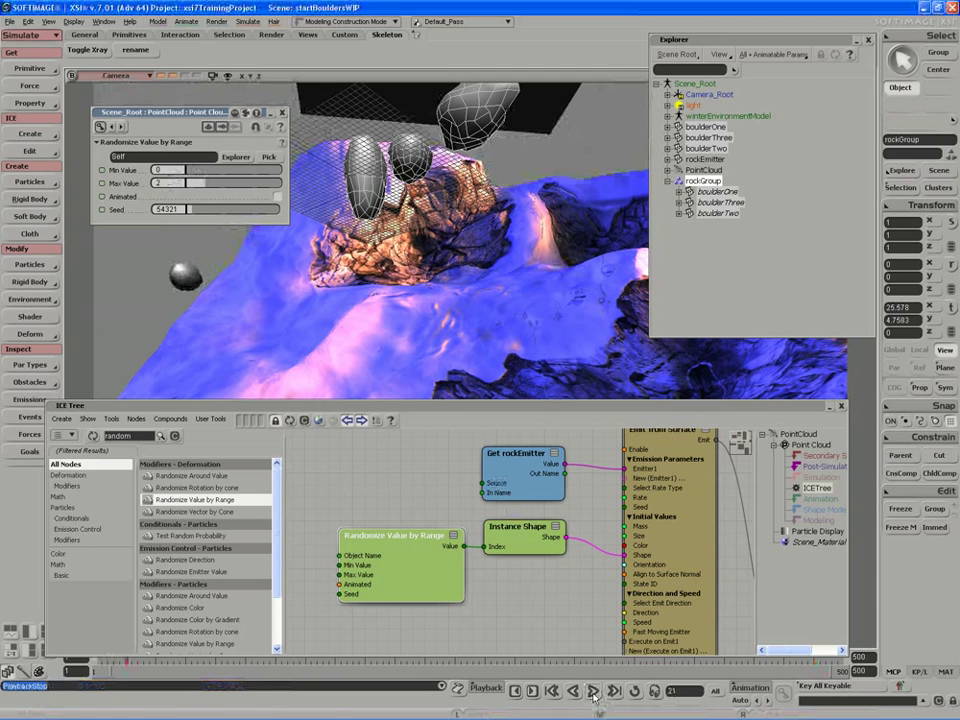
left_click_drag(91, 660, 97, 657)
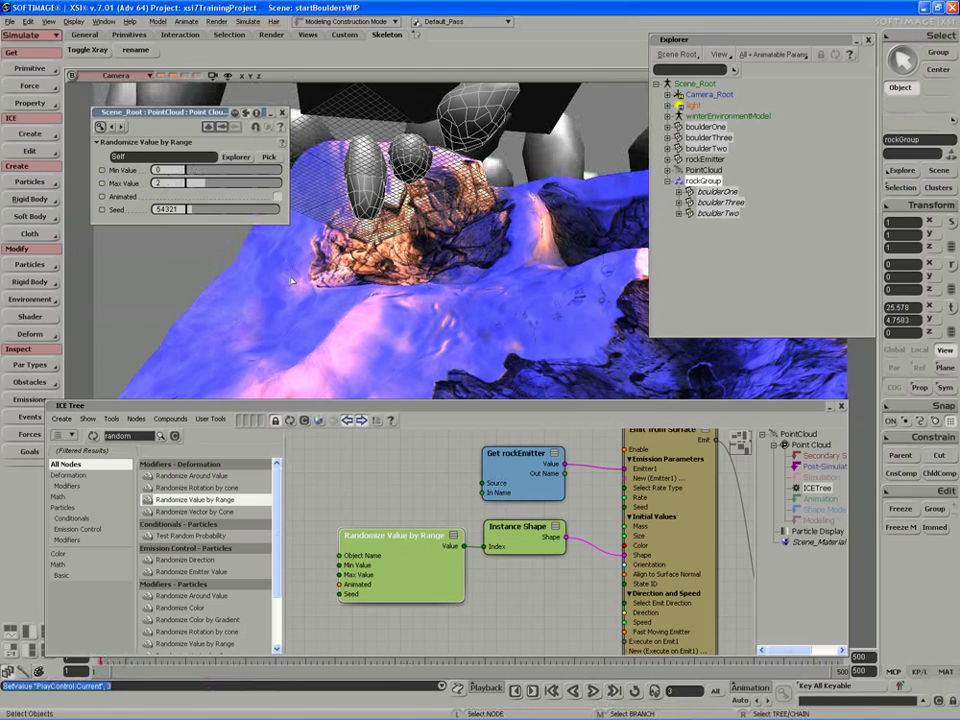